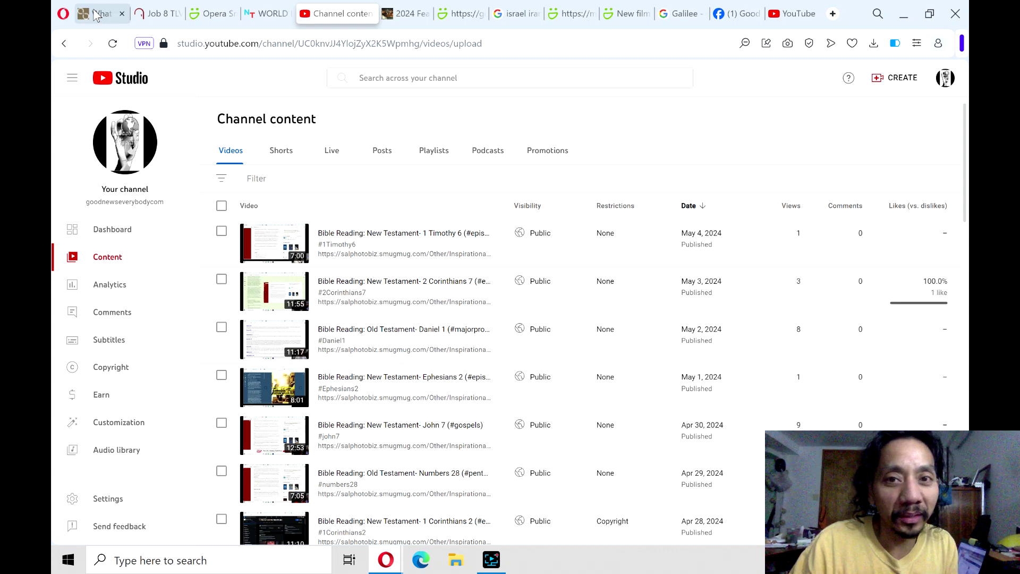
View the OpenBible Laughter verses, then the World Laughter Day – May 5, 2024 article.
click(101, 16)
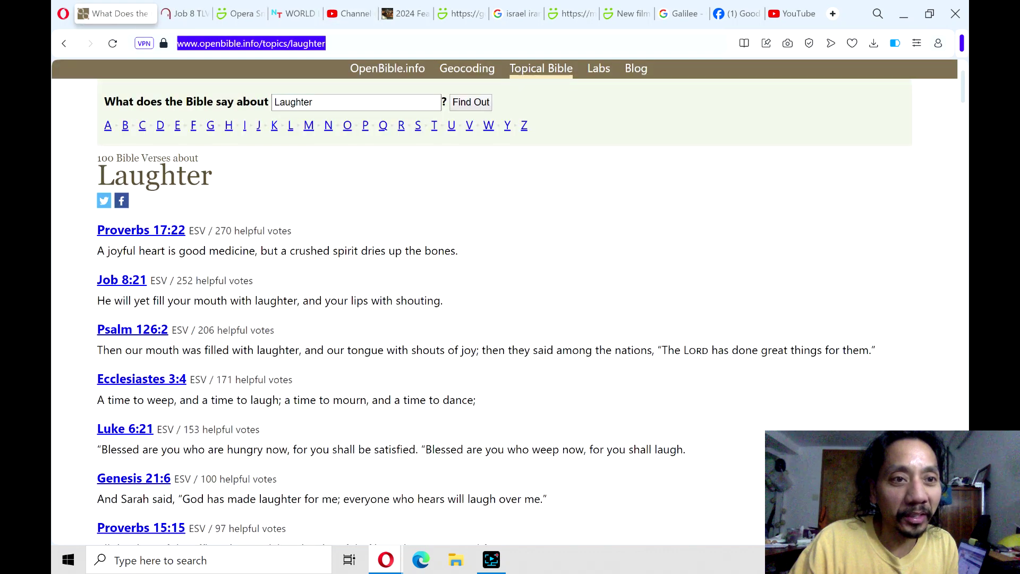
click(305, 13)
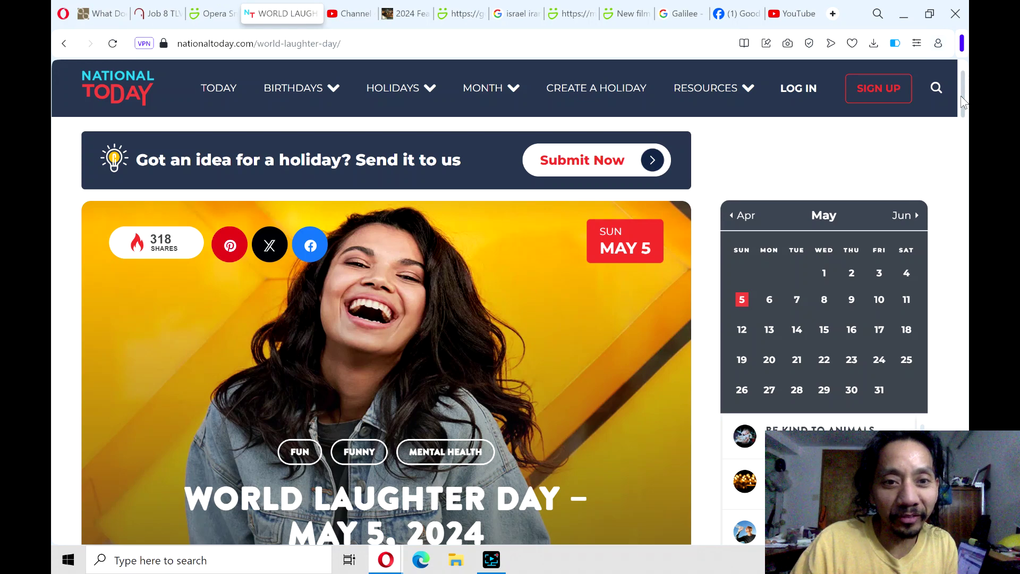
drag(962, 98, 965, 132)
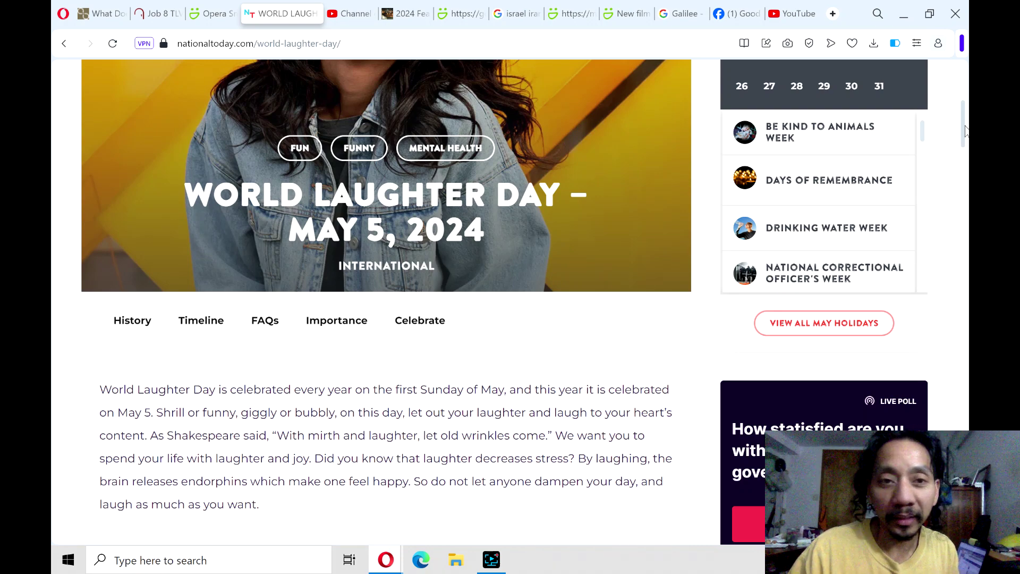
drag(965, 130, 964, 87)
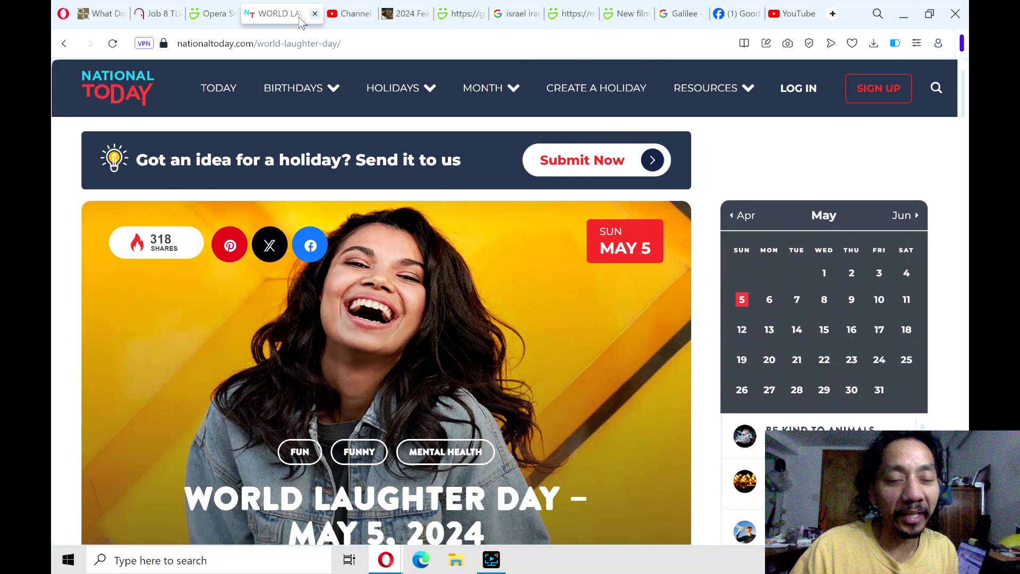
Show the Job 8 TLV passage, clear its page selection, then view the Good News Laugh group.
click(155, 15)
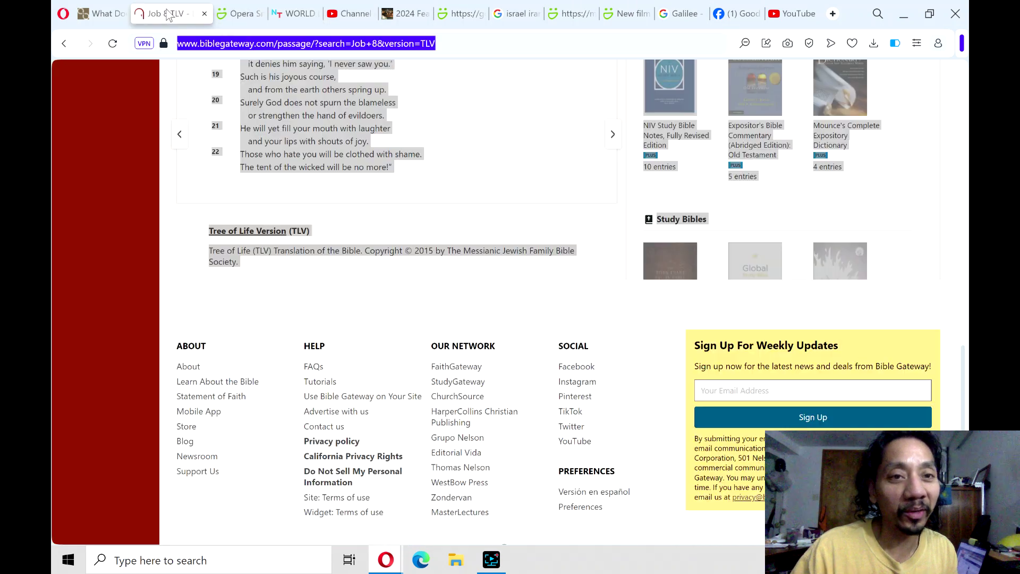
click(583, 225)
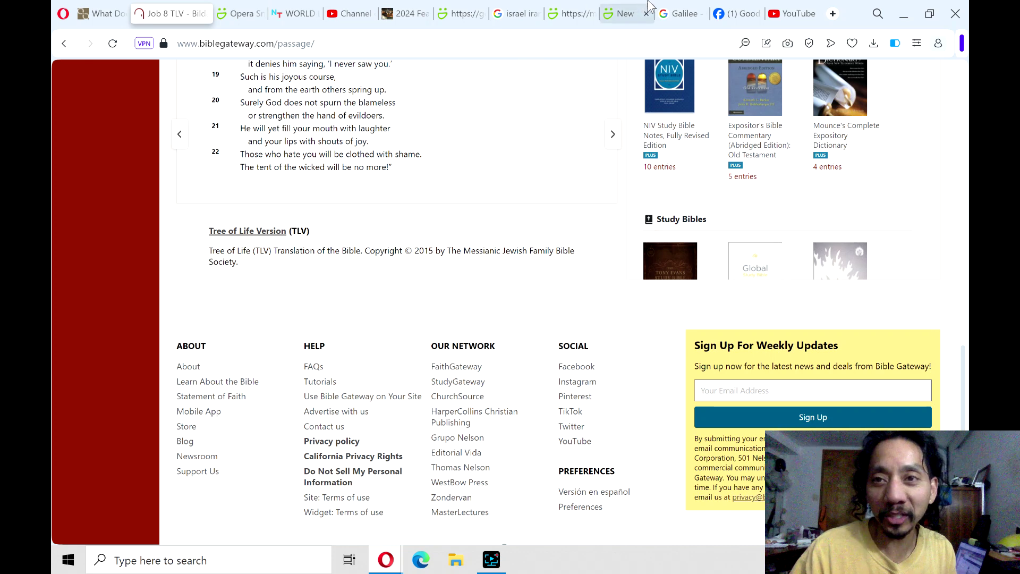
click(740, 14)
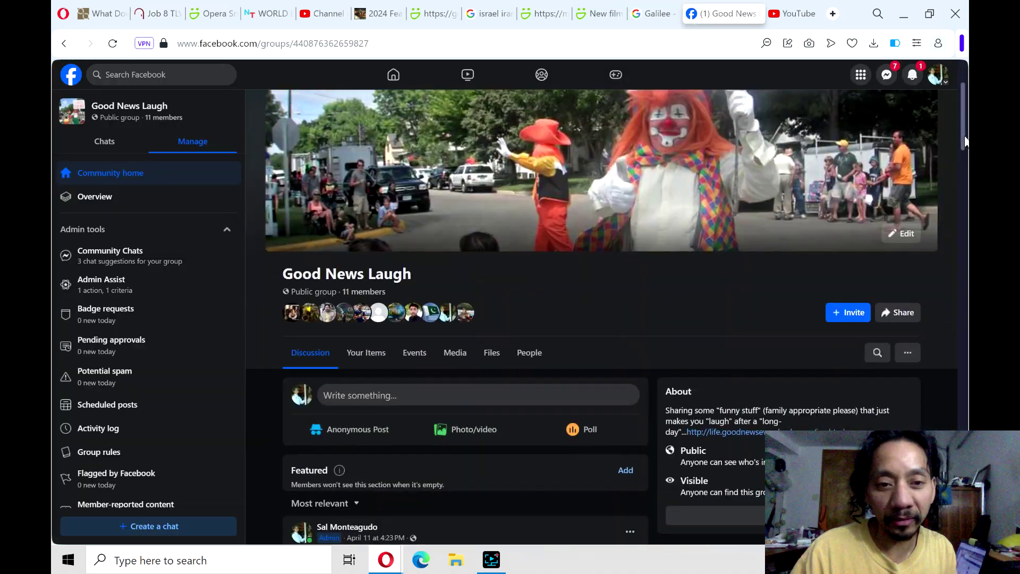
mouse_move(963, 128)
mouse_down()
mouse_move(954, 257)
mouse_move(964, 383)
mouse_up()
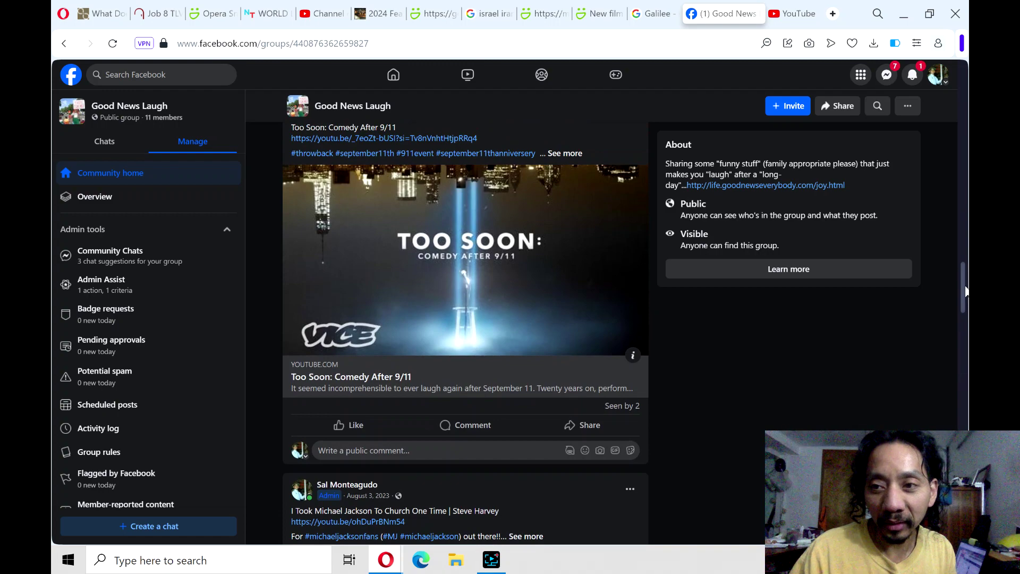
mouse_move(965, 291)
mouse_down()
mouse_move(964, 318)
mouse_move(958, 92)
mouse_up()
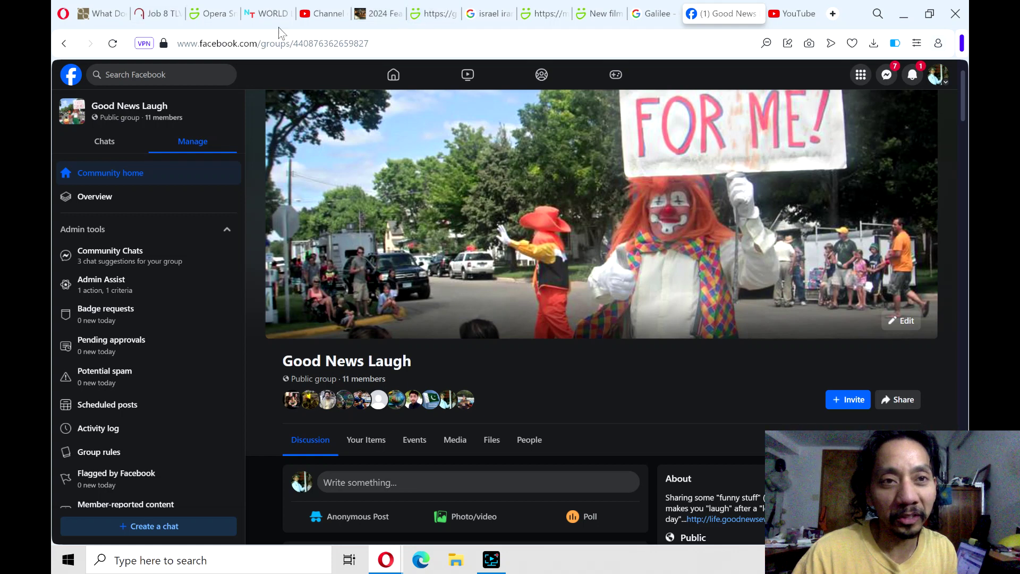
Pass through the Unsung Hero and Middle East SmugMug pages back to World Laughter Day.
click(606, 15)
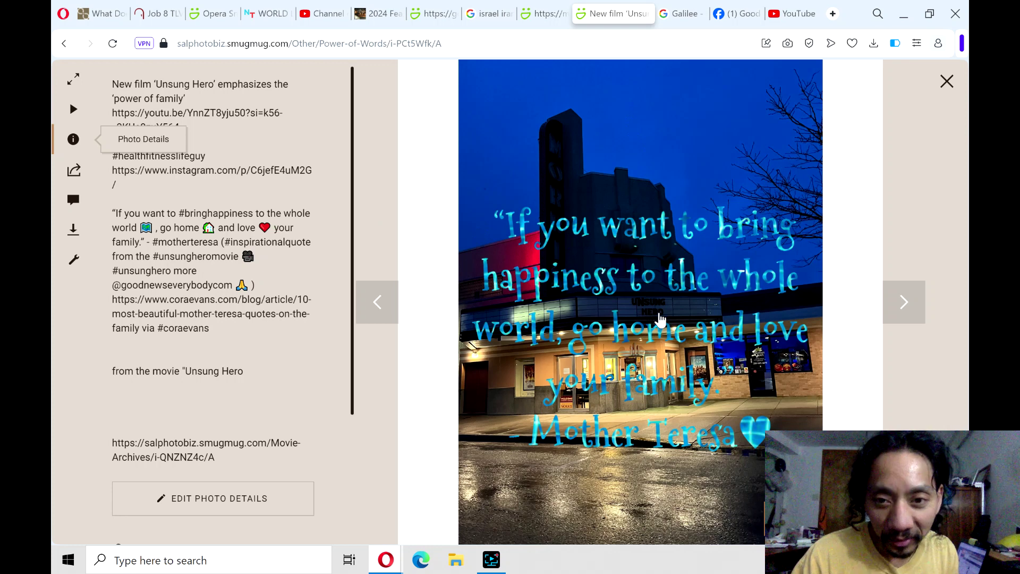
click(540, 16)
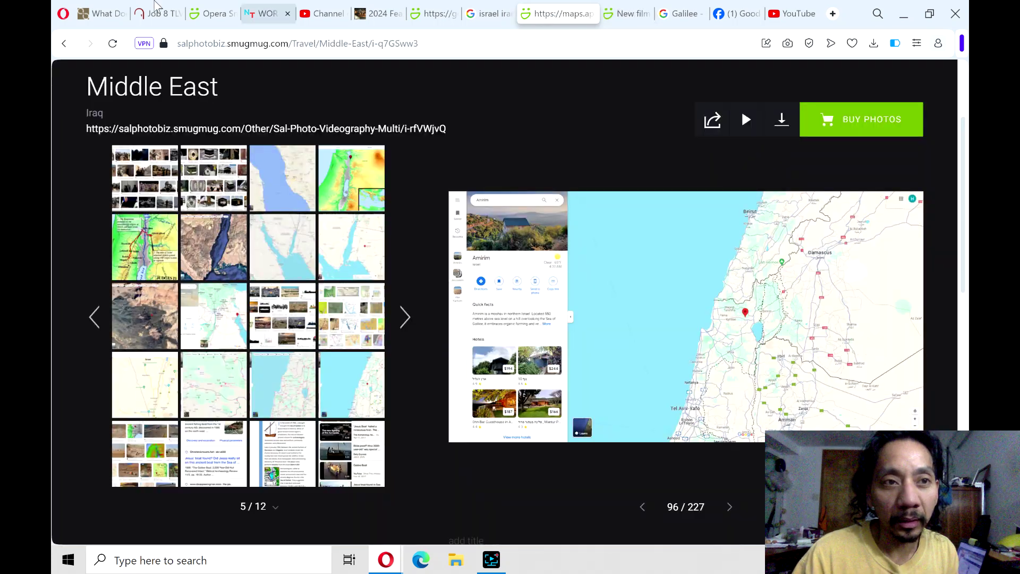
click(269, 18)
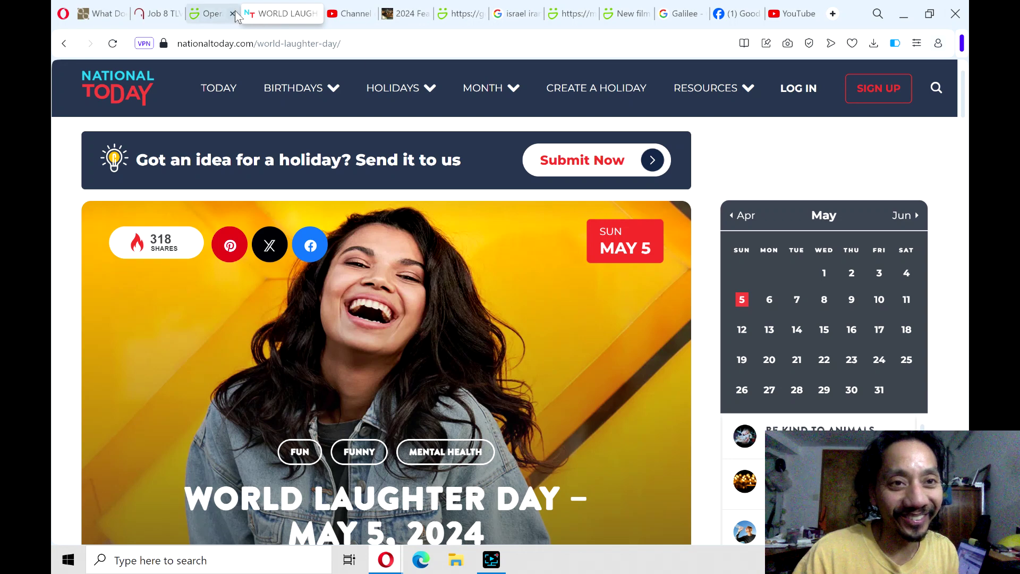
Return to National Today's May 5 holidays list and browse its holiday cards.
click(66, 43)
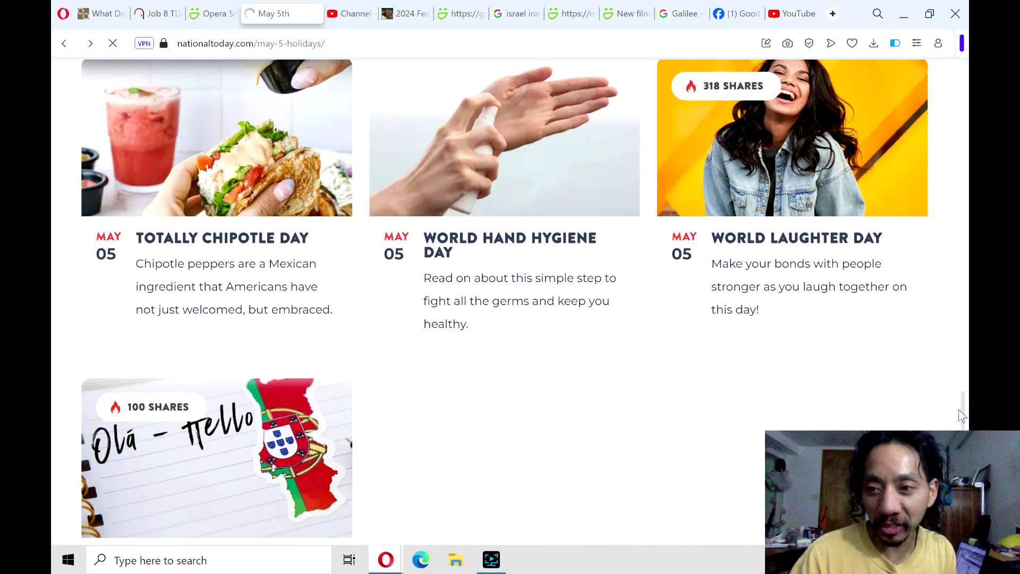
scroll(962, 415, down, 2)
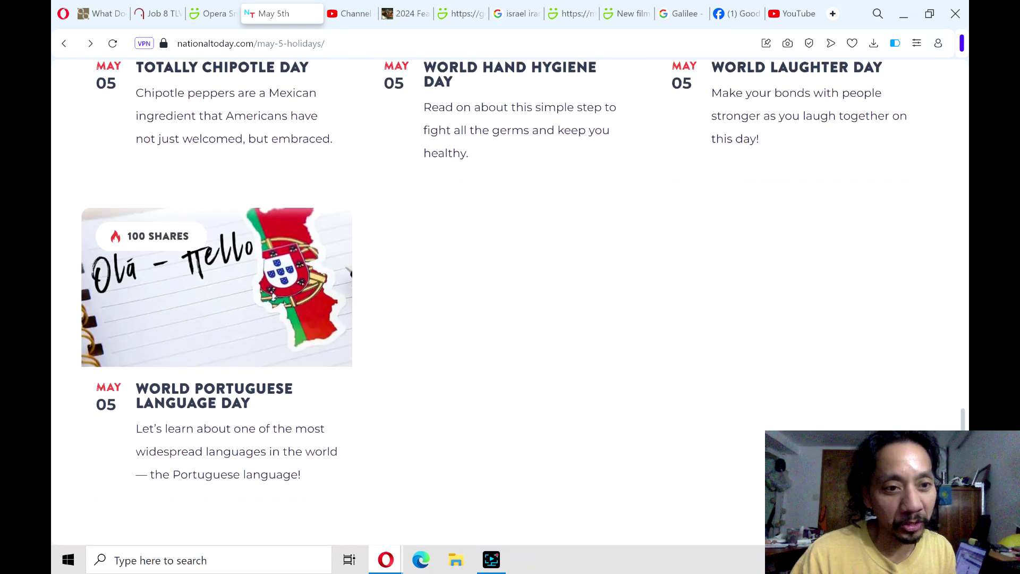
scroll(964, 419, up, 2)
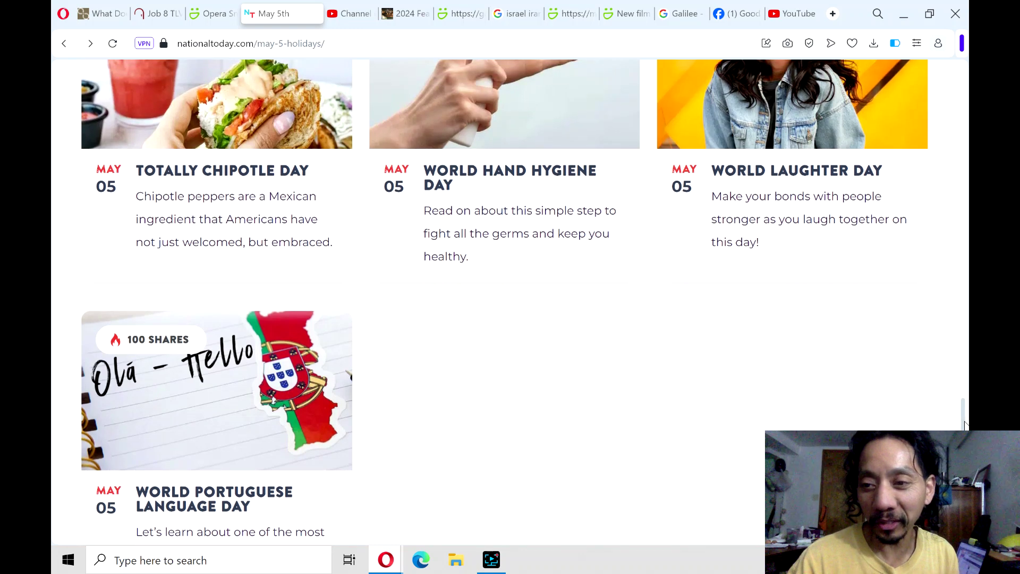
scroll(965, 423, up, 1)
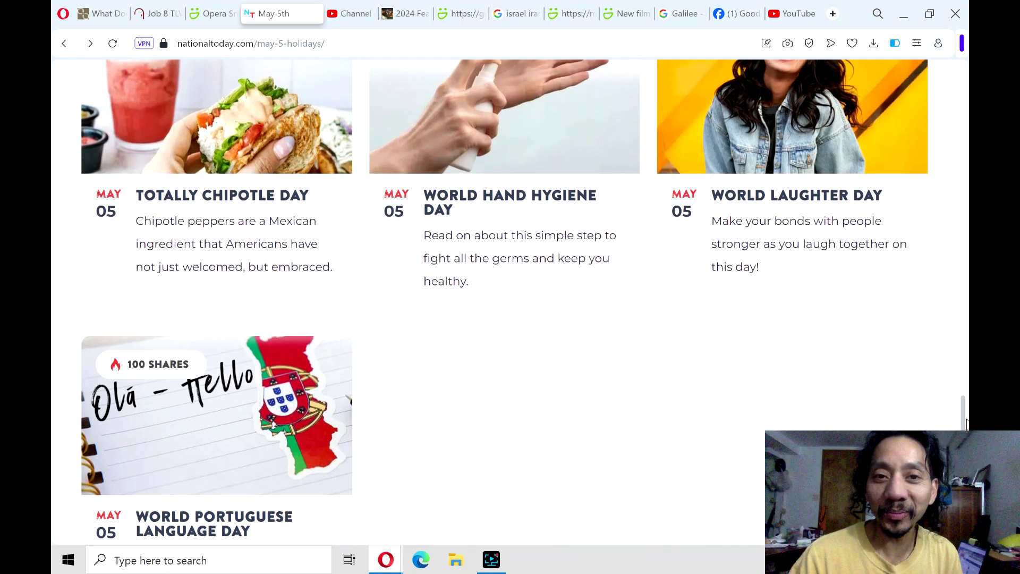
scroll(966, 423, up, 1)
scroll(966, 419, up, 3)
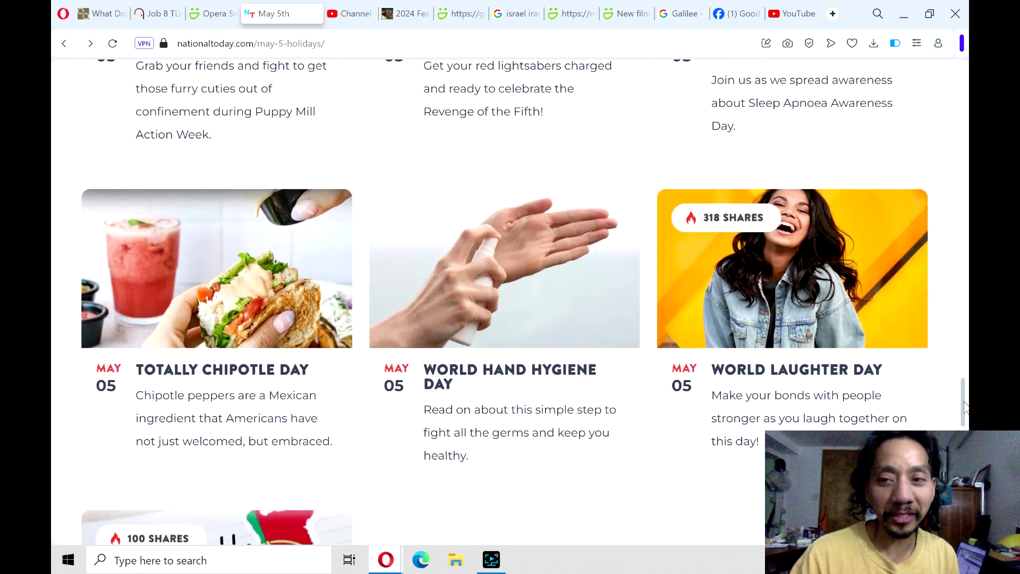
scroll(965, 407, up, 1)
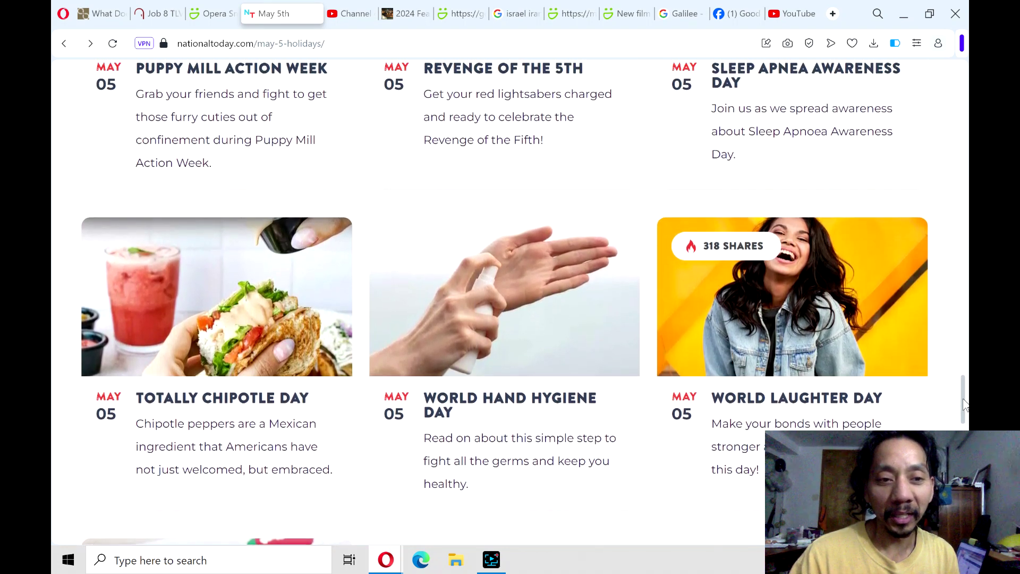
scroll(965, 406, down, 1)
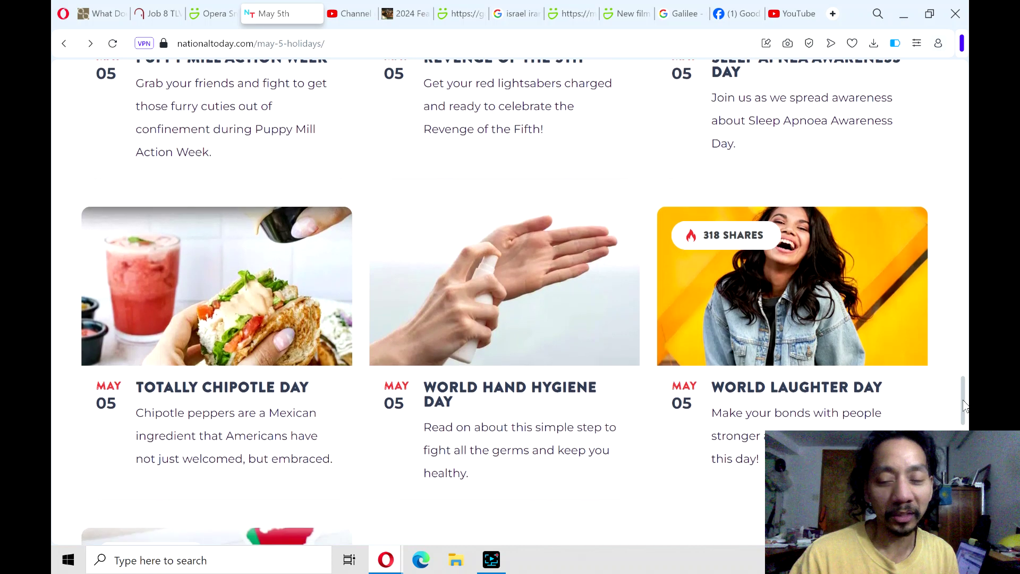
scroll(965, 405, down, 1)
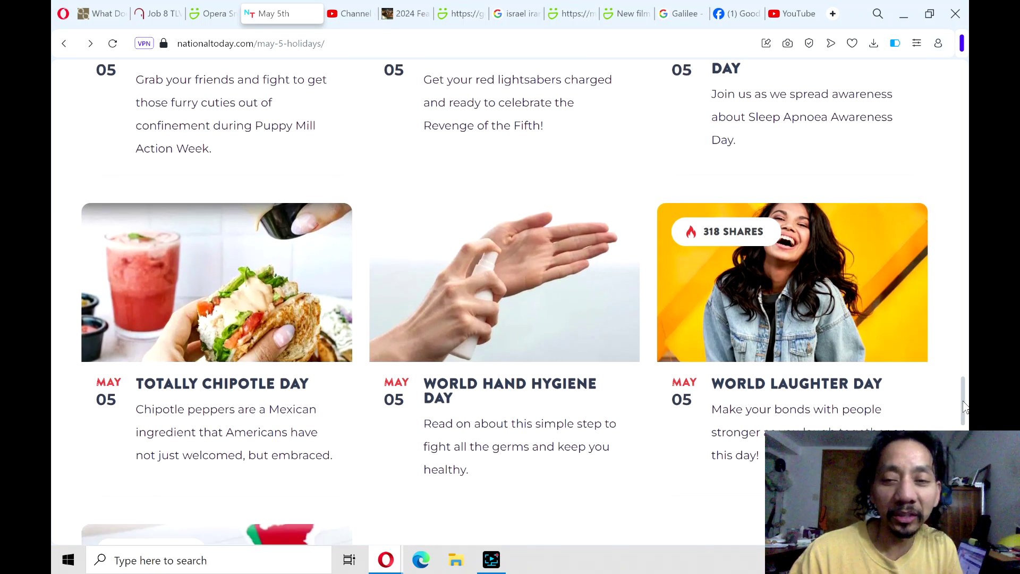
scroll(965, 407, down, 1)
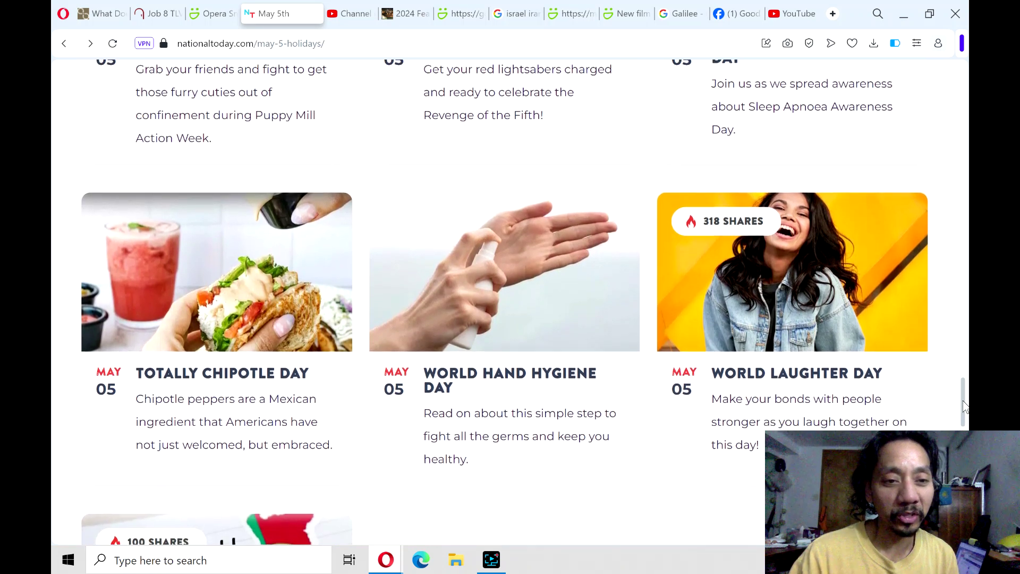
scroll(964, 407, up, 1)
scroll(962, 403, up, 2)
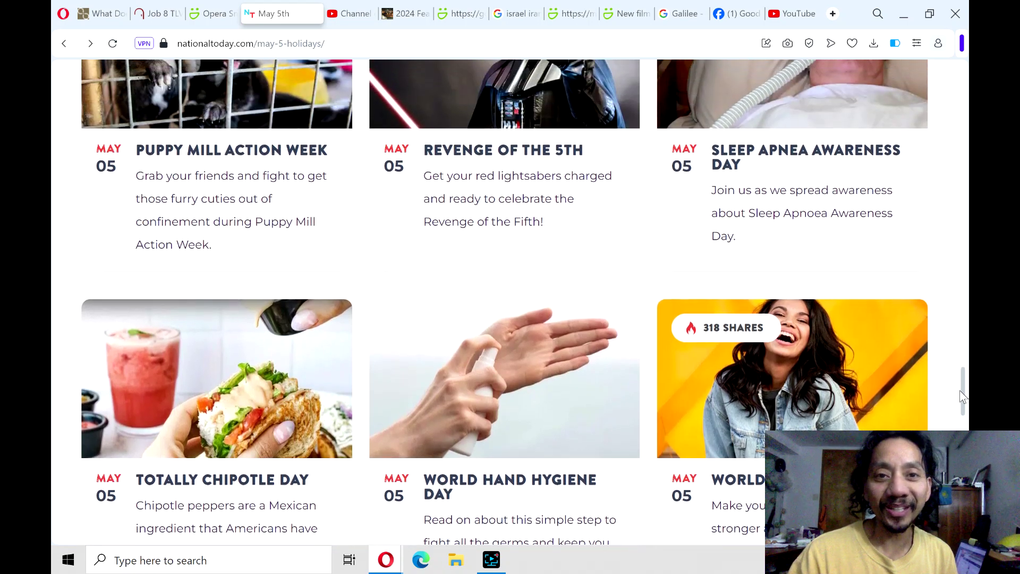
scroll(960, 389, up, 2)
scroll(957, 387, down, 2)
scroll(957, 389, down, 3)
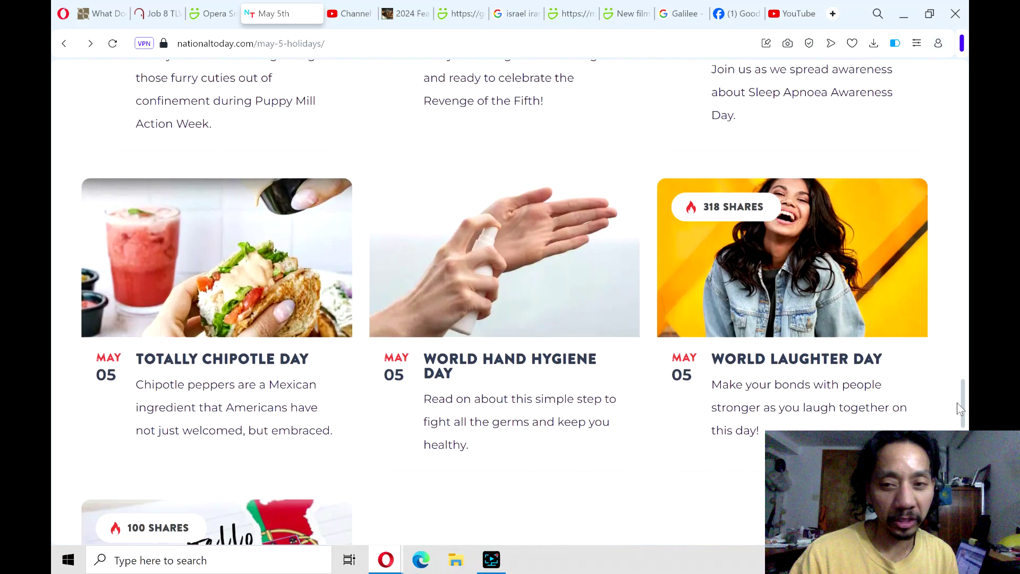
scroll(958, 406, down, 1)
scroll(957, 409, up, 1)
scroll(959, 410, up, 2)
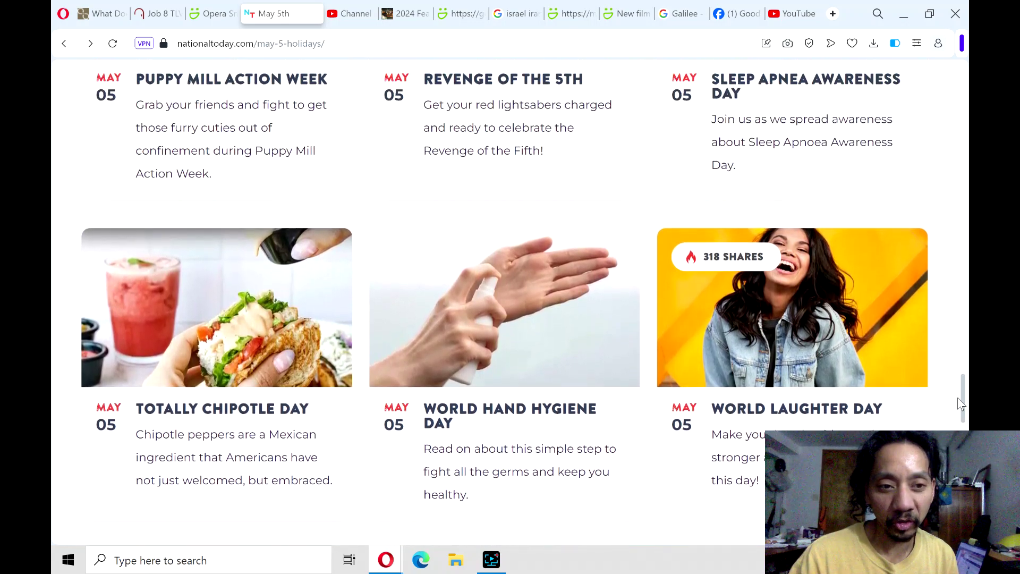
scroll(957, 393, up, 1)
scroll(957, 391, down, 1)
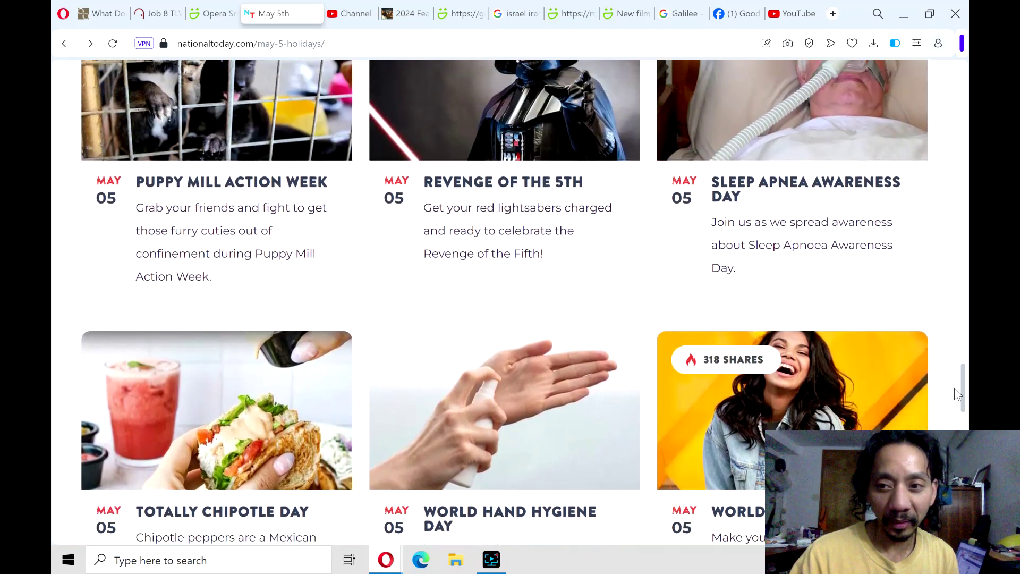
scroll(956, 393, up, 1)
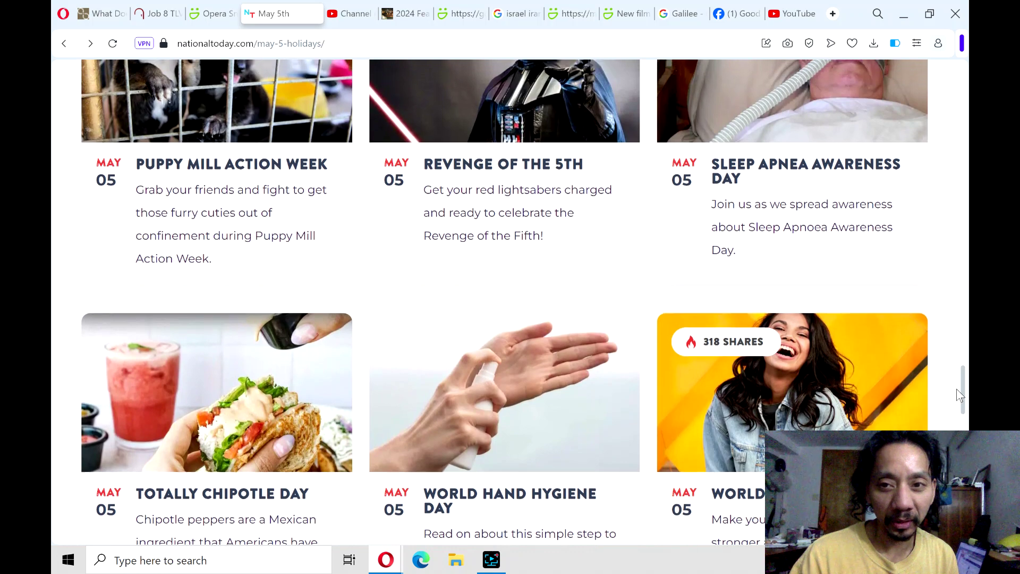
scroll(957, 390, up, 1)
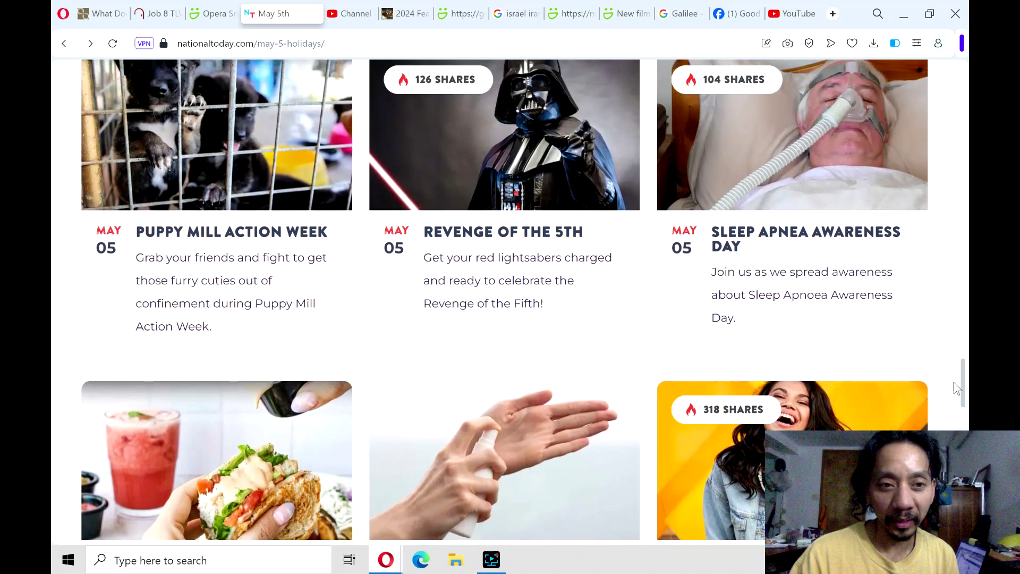
scroll(957, 387, down, 2)
scroll(957, 394, down, 1)
scroll(957, 408, down, 1)
scroll(959, 419, down, 2)
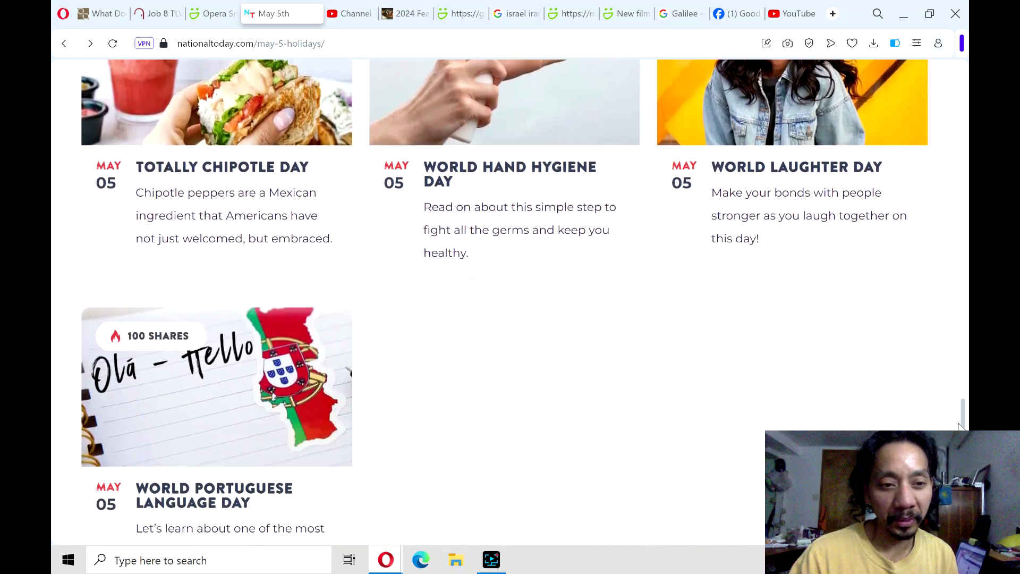
scroll(961, 427, down, 1)
scroll(962, 426, up, 1)
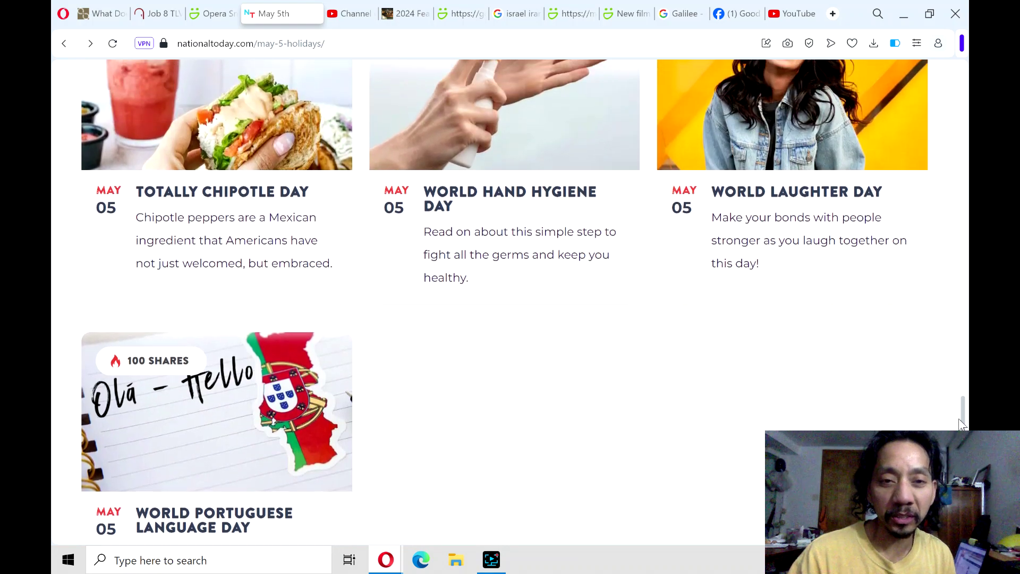
scroll(961, 419, up, 1)
scroll(960, 411, up, 1)
scroll(957, 398, up, 2)
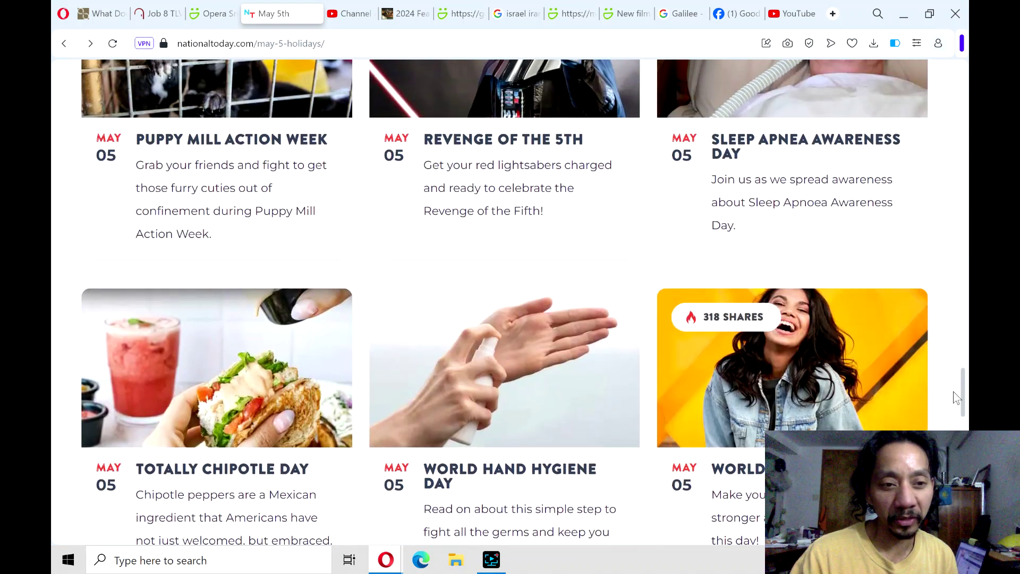
scroll(954, 391, up, 1)
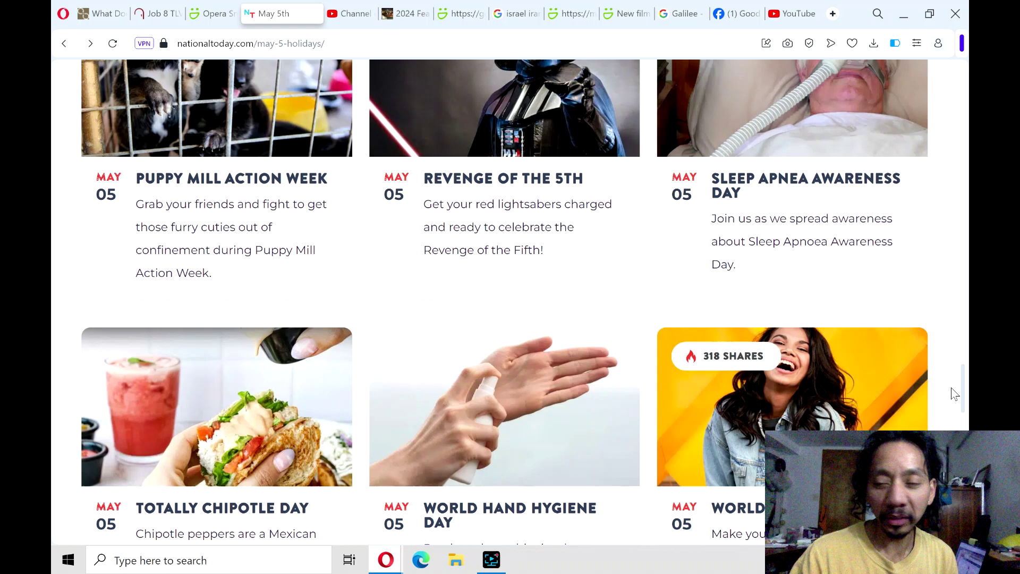
drag(965, 394, 965, 394)
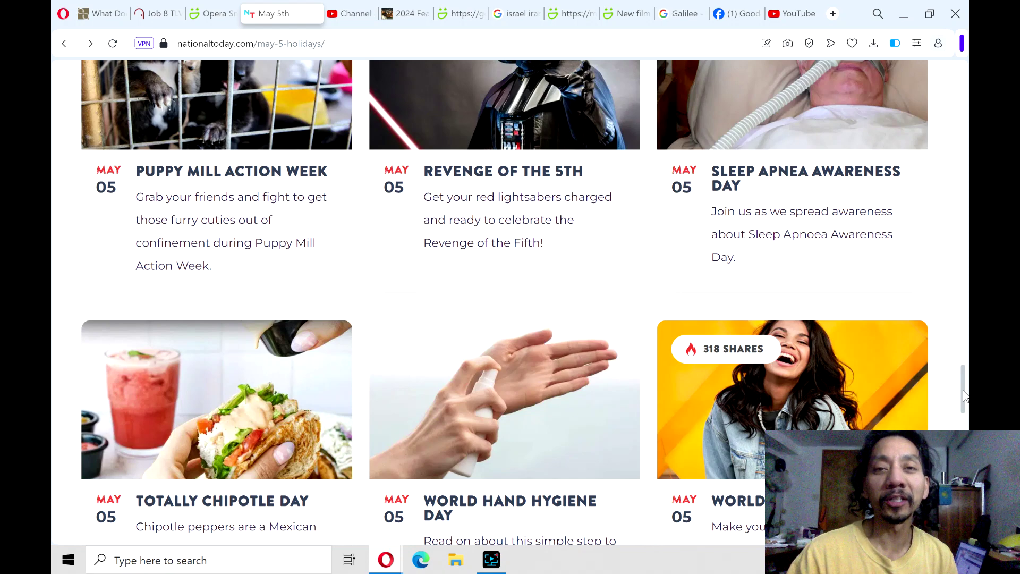
drag(964, 394, 957, 370)
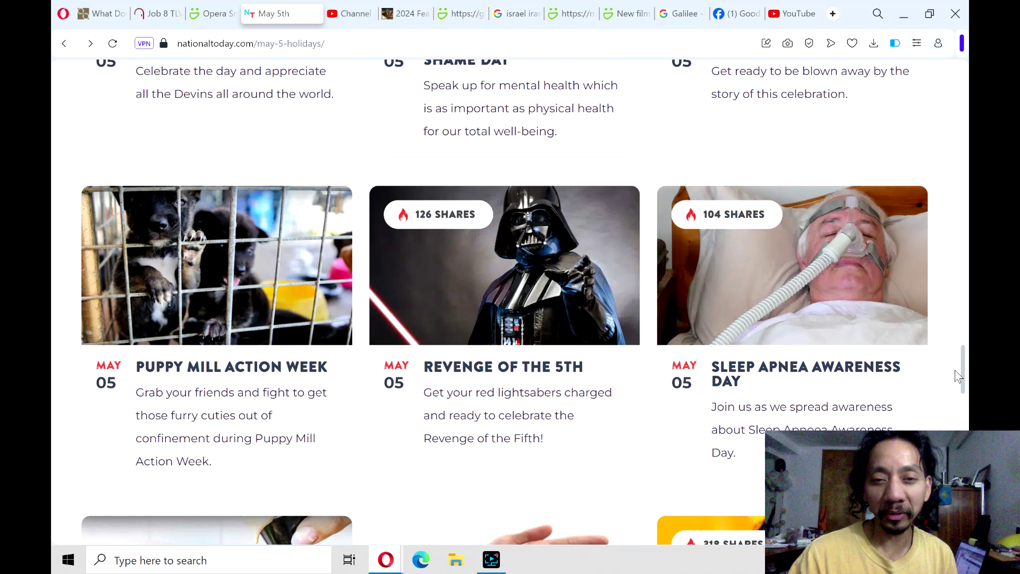
drag(957, 375, 944, 338)
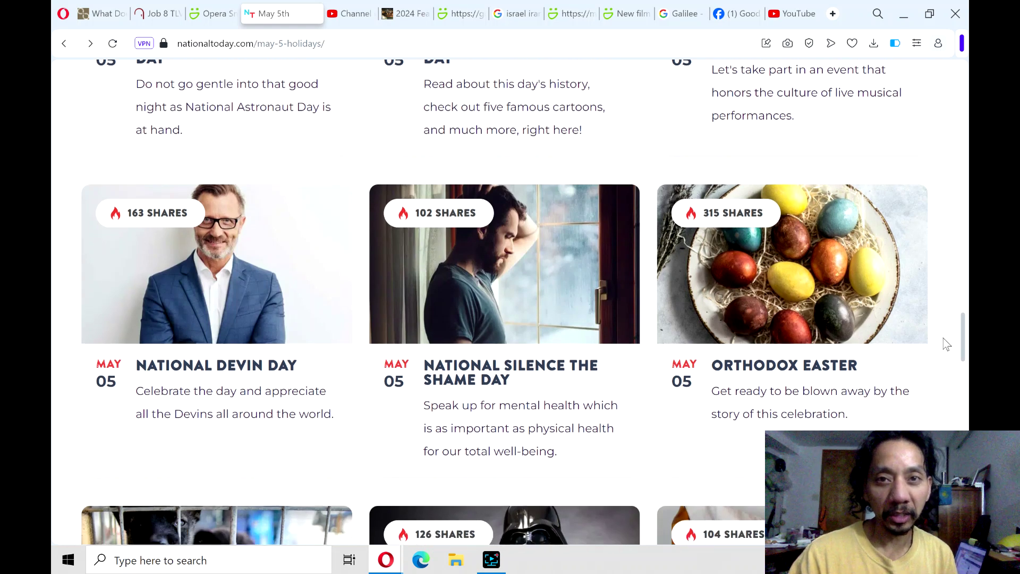
scroll(944, 343, down, 1)
scroll(945, 345, down, 1)
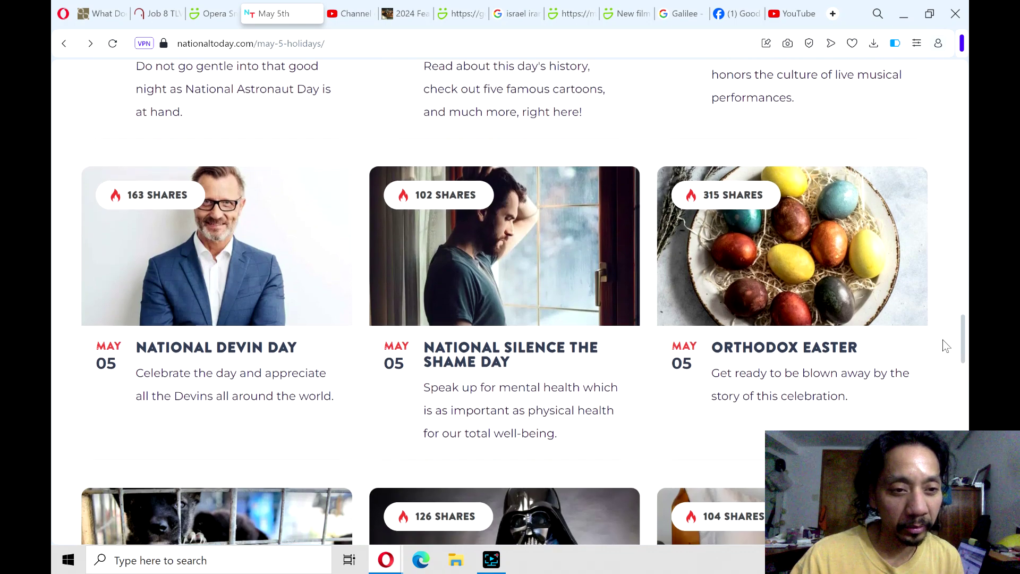
scroll(945, 345, down, 1)
scroll(942, 346, up, 1)
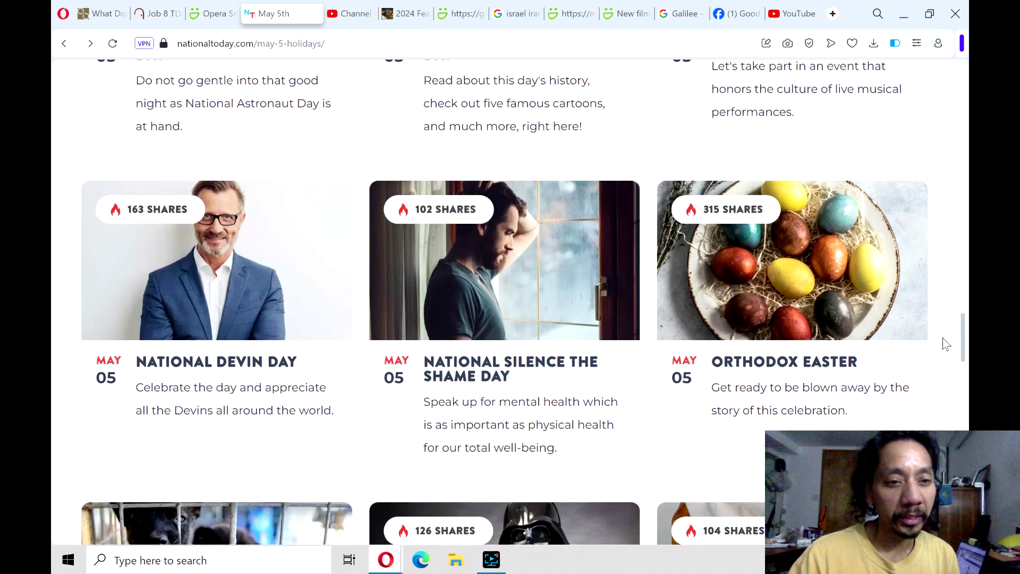
scroll(944, 335, up, 1)
scroll(944, 334, up, 1)
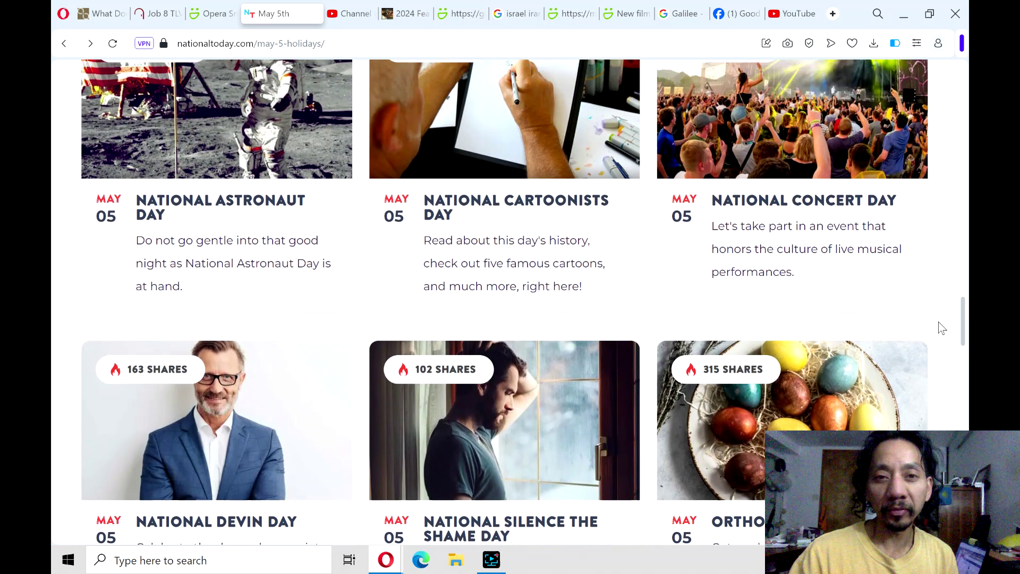
scroll(939, 323, up, 2)
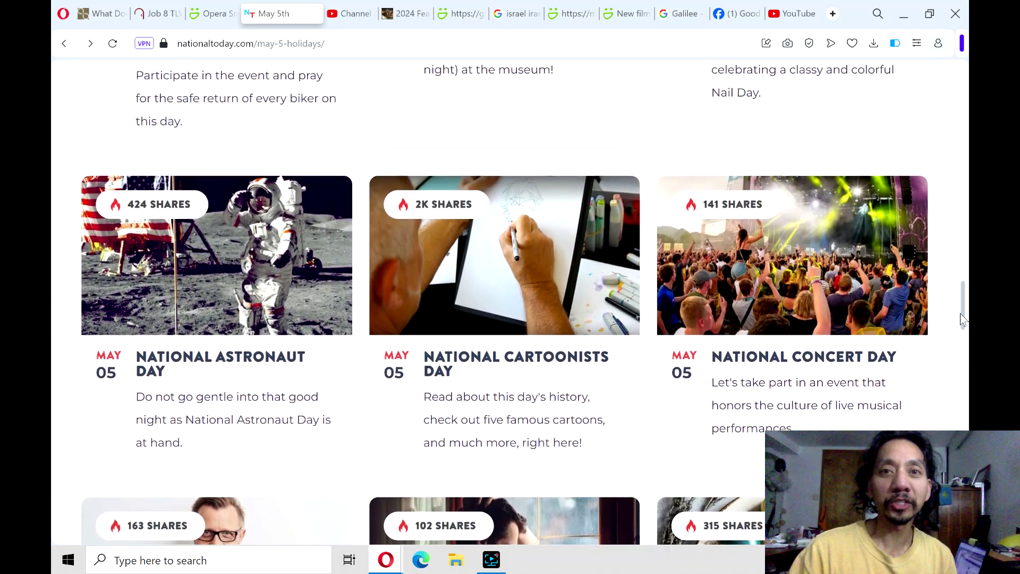
scroll(961, 317, up, 1)
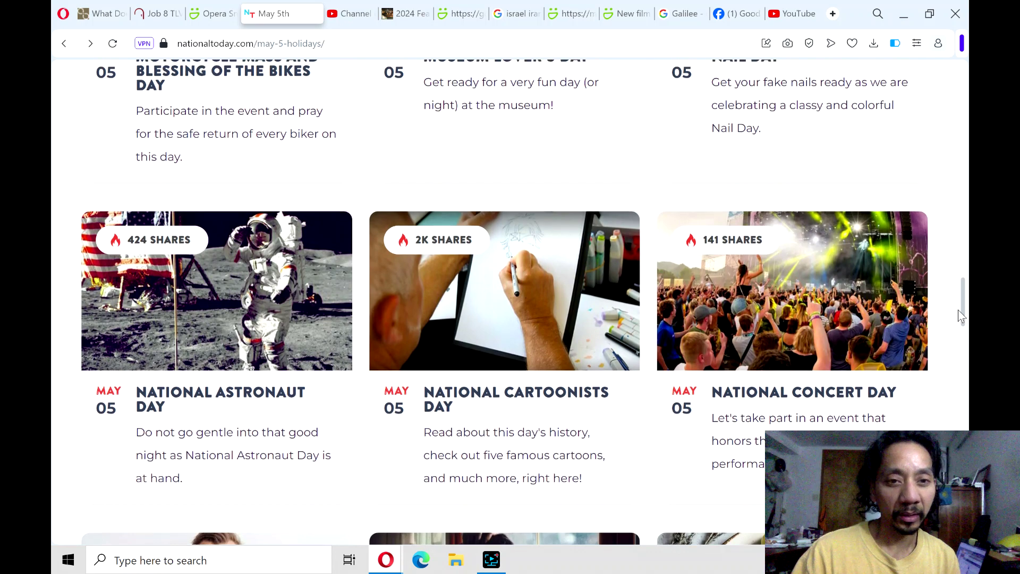
scroll(957, 308, up, 1)
drag(955, 300, 904, 136)
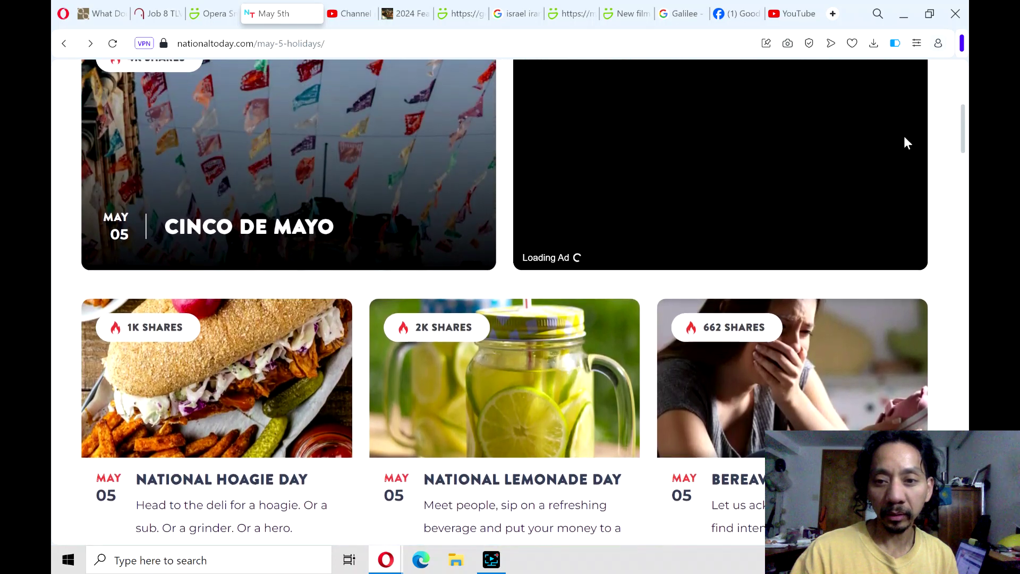
scroll(905, 136, up, 1)
scroll(903, 129, up, 1)
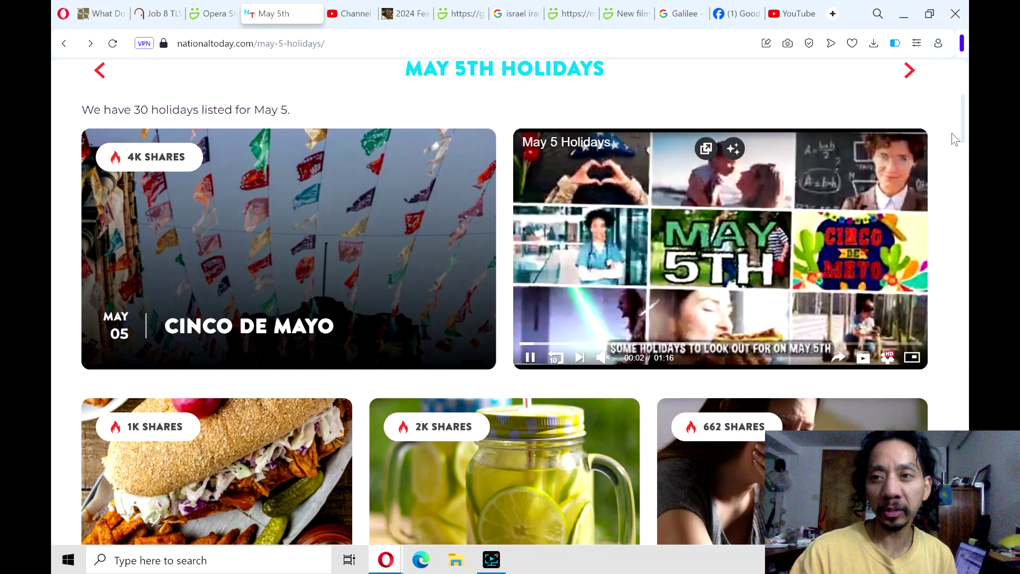
scroll(965, 146, down, 1)
drag(964, 146, 964, 156)
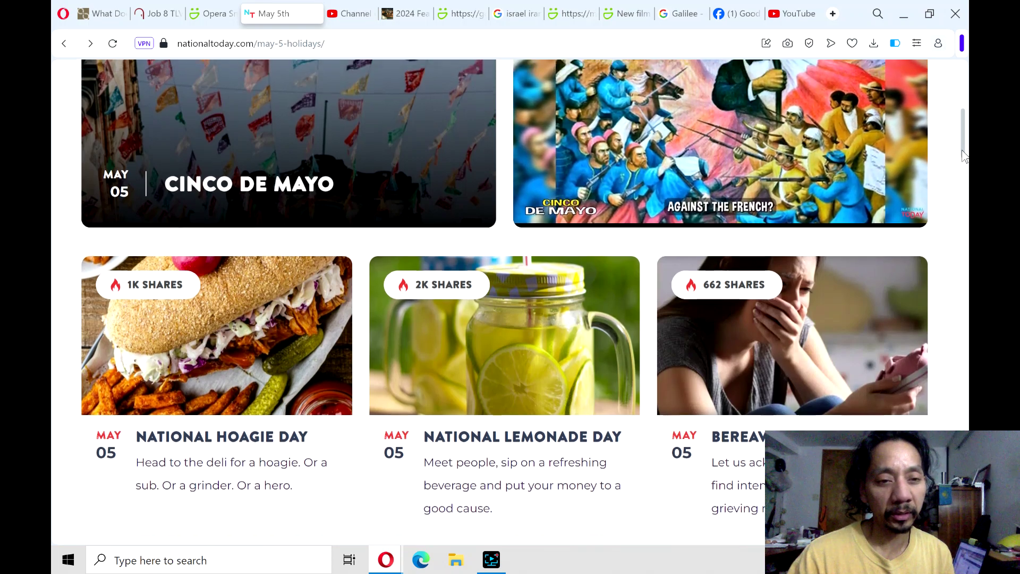
drag(962, 154, 962, 147)
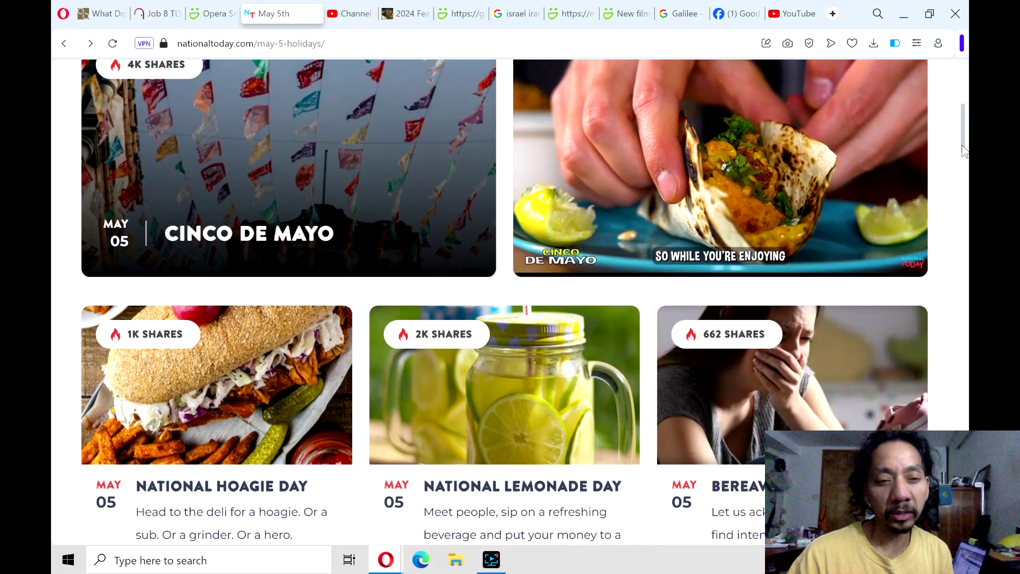
scroll(963, 152, down, 1)
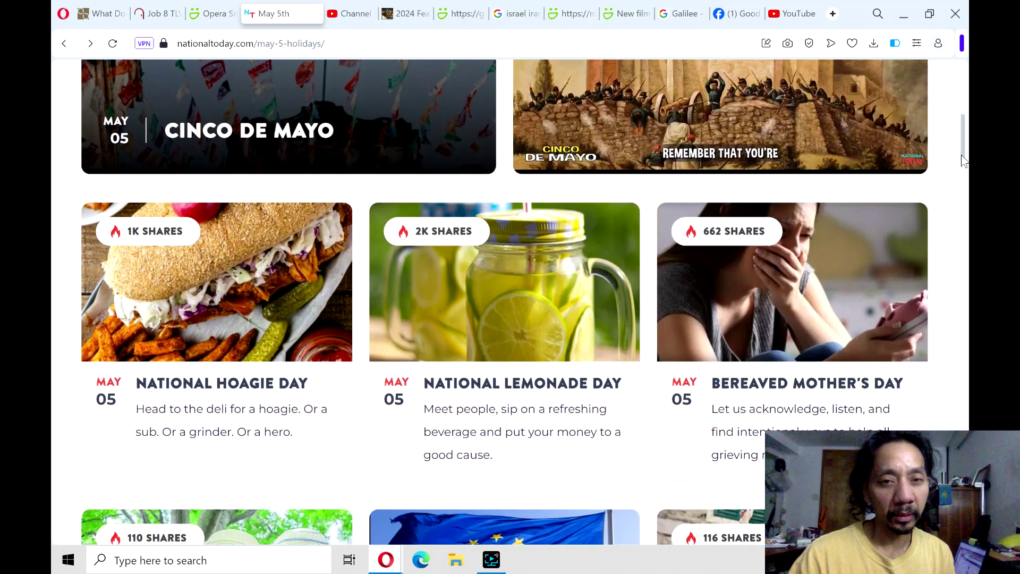
scroll(963, 160, up, 2)
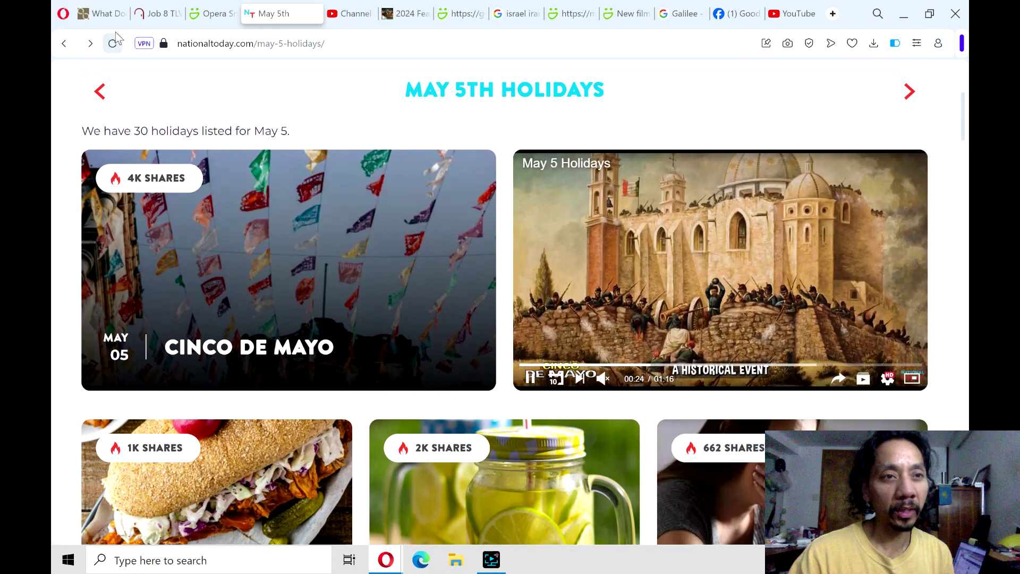
Leave the May 5 holidays list for OpenBible's Bible verses about Laughter.
click(116, 14)
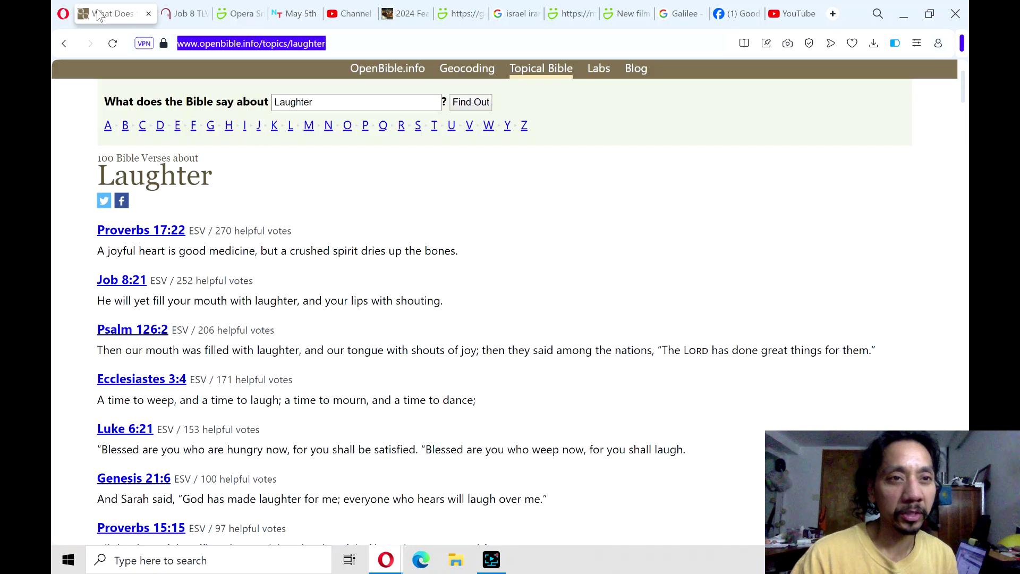
Glance at Job 8, browse the Laughter verses, then settle on the Job 8 TLV passage.
click(182, 17)
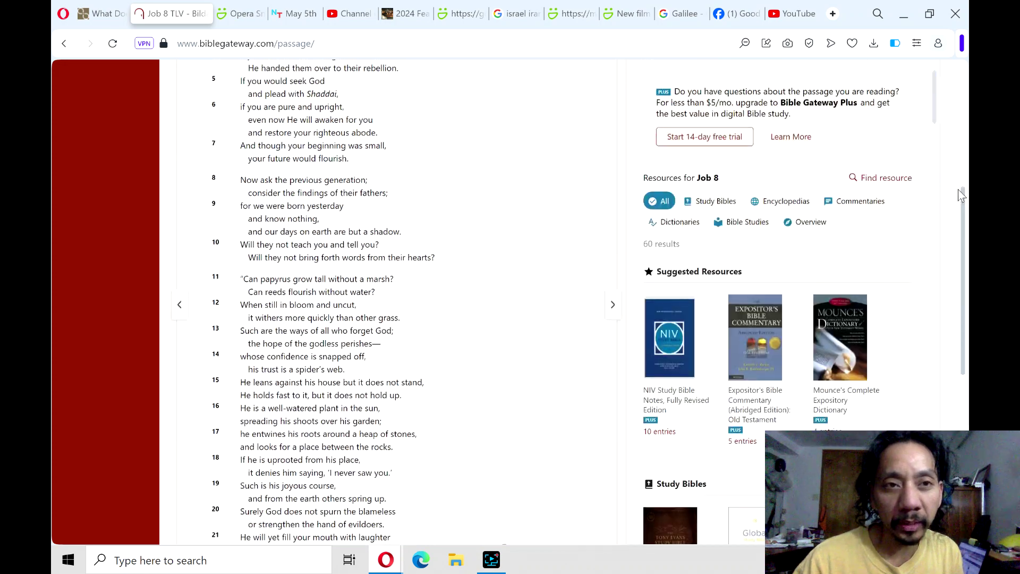
drag(961, 363, 959, 88)
click(90, 16)
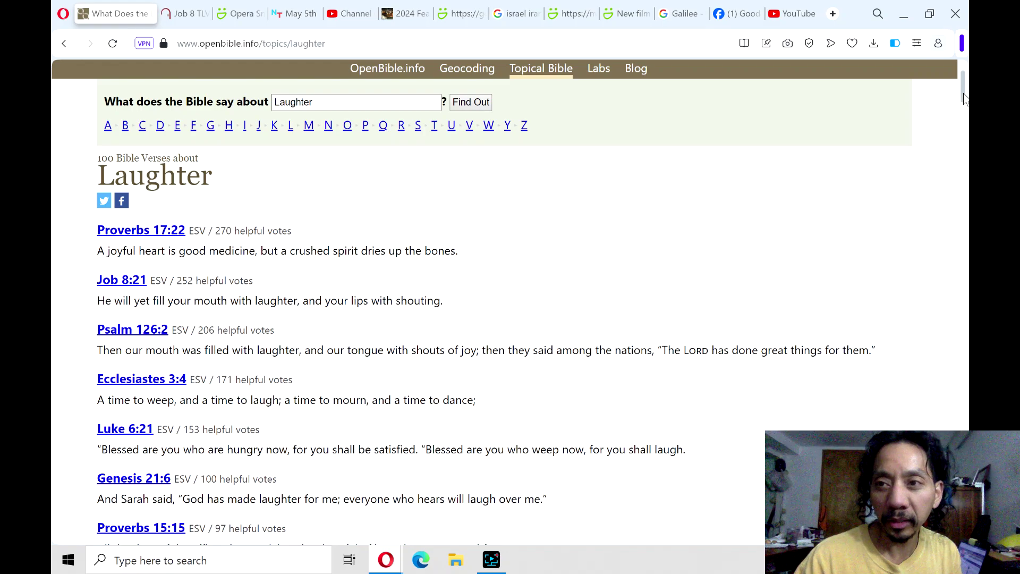
mouse_move(964, 96)
mouse_down()
mouse_move(962, 502)
mouse_move(954, 412)
mouse_up()
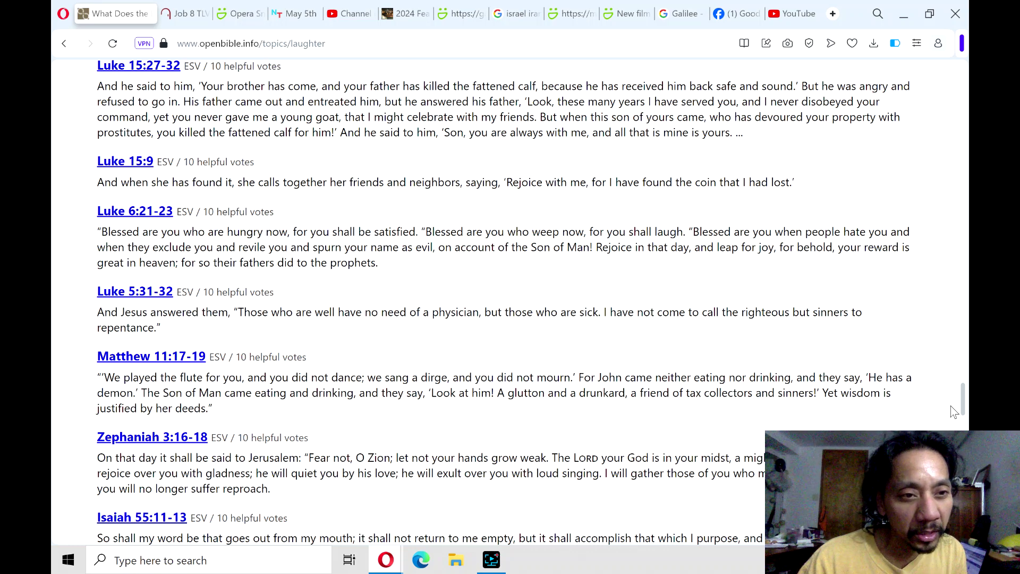
mouse_move(955, 410)
mouse_down()
mouse_move(943, 248)
mouse_move(916, 153)
mouse_move(919, 91)
mouse_up()
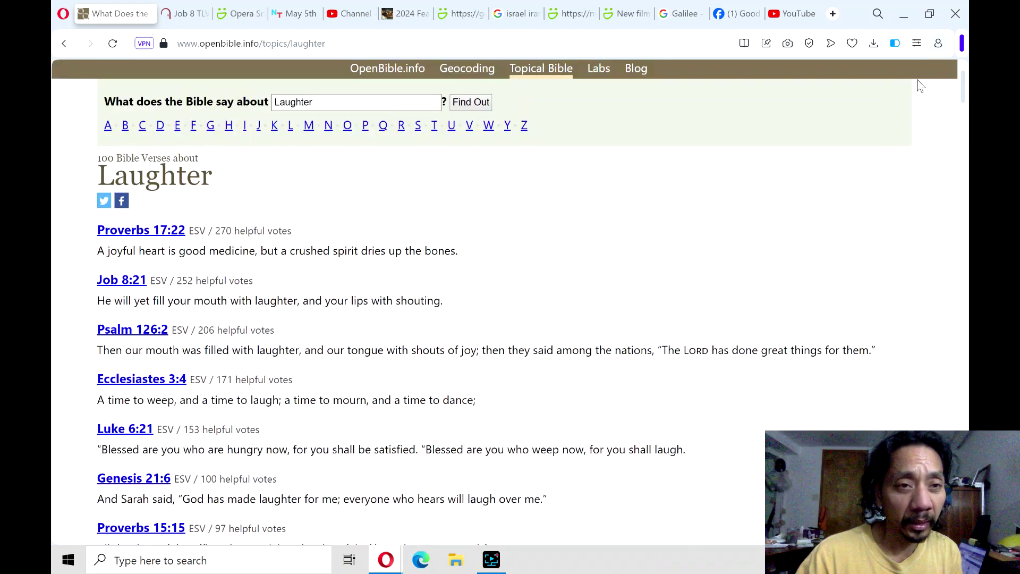
click(183, 13)
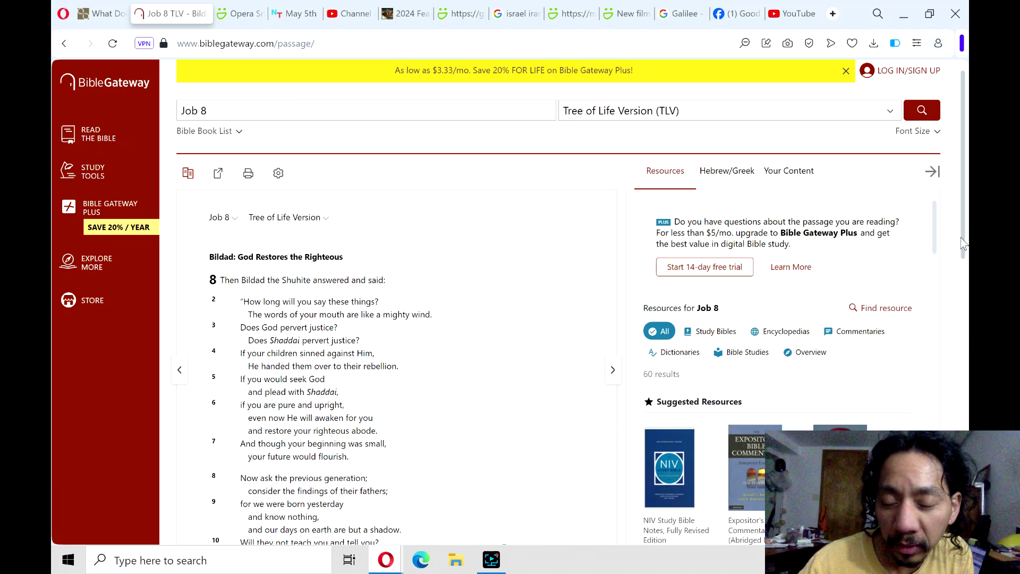
scroll(963, 247, down, 2)
drag(962, 254, 963, 320)
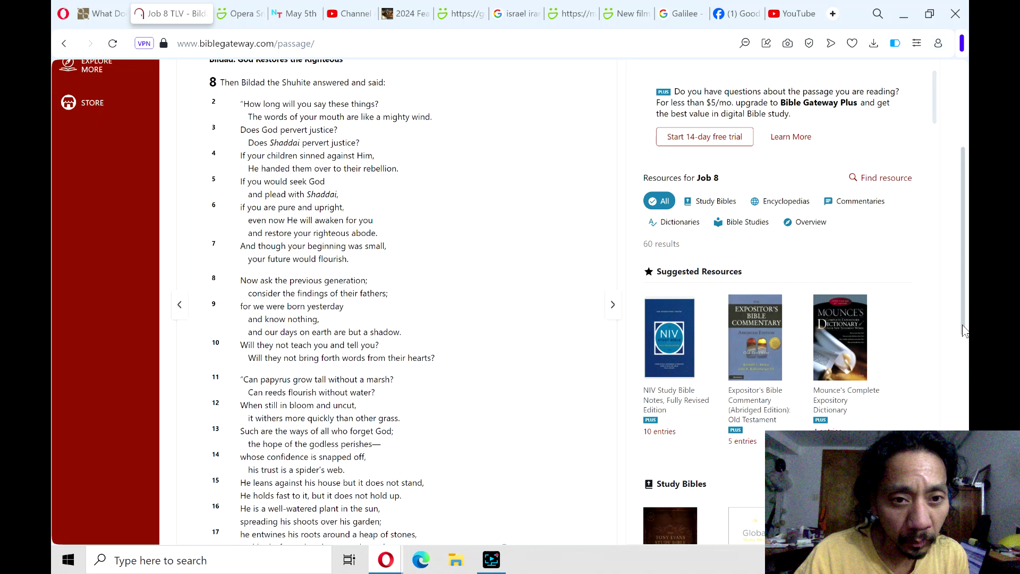
drag(964, 330, 959, 416)
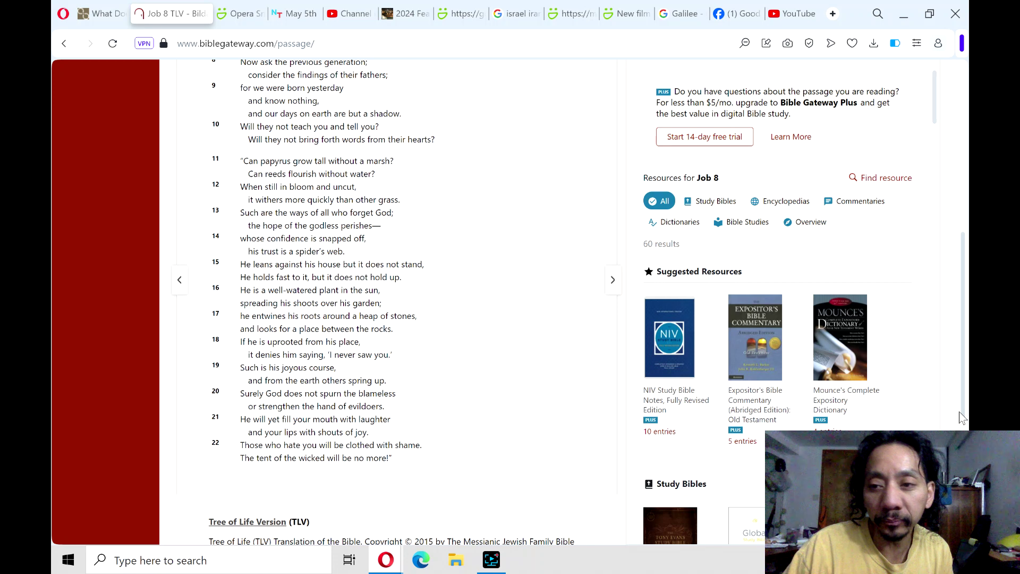
drag(962, 419, 957, 342)
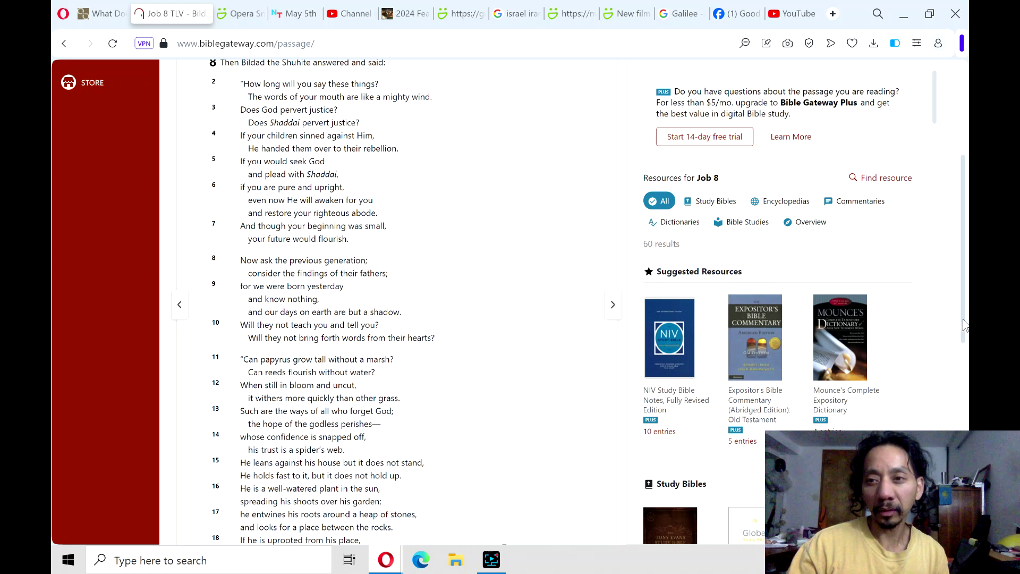
drag(963, 306, 959, 229)
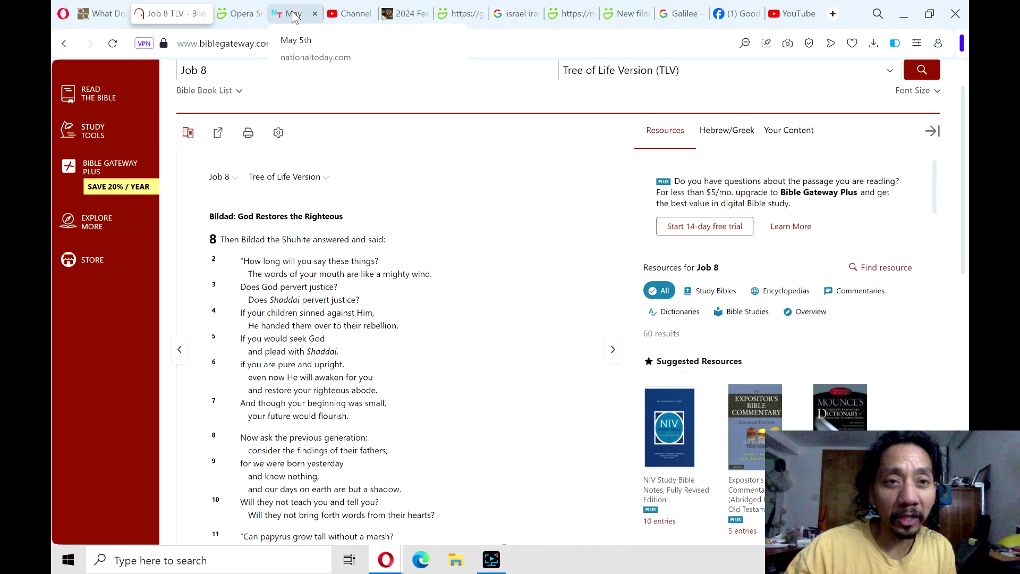
Visit each open page in turn, from May 5th holidays through to the Galilee search results.
click(293, 16)
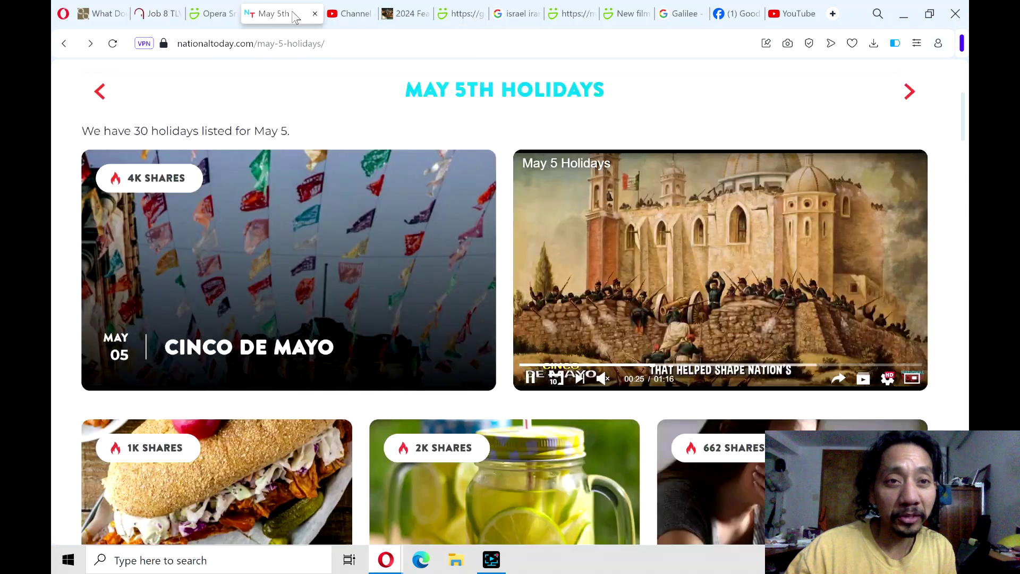
click(396, 16)
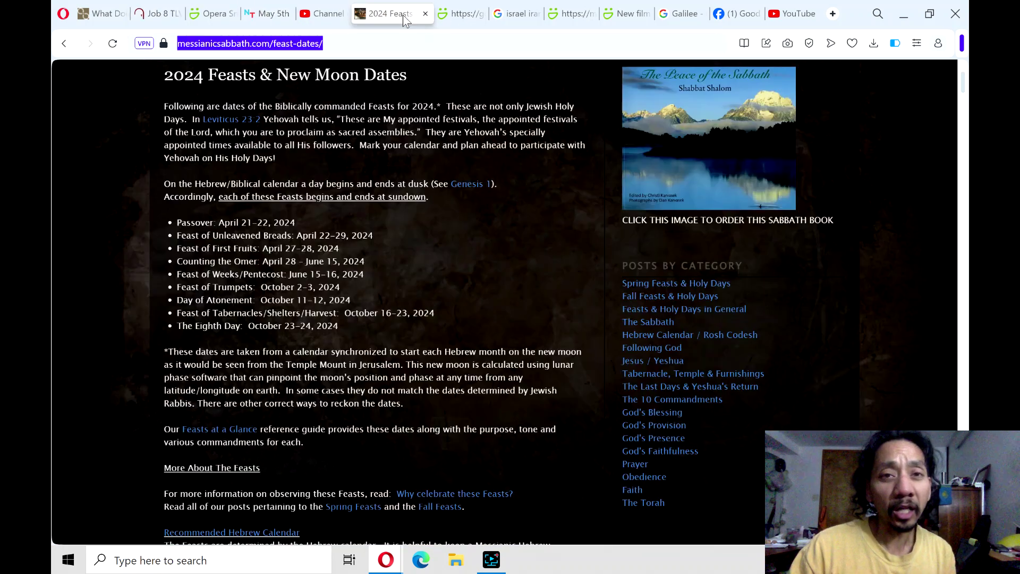
click(459, 21)
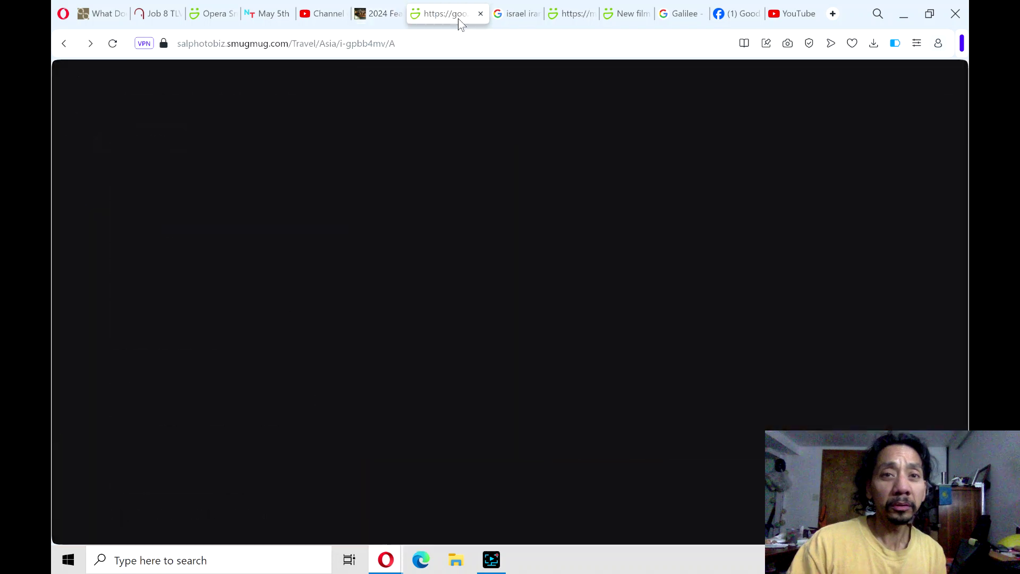
click(509, 19)
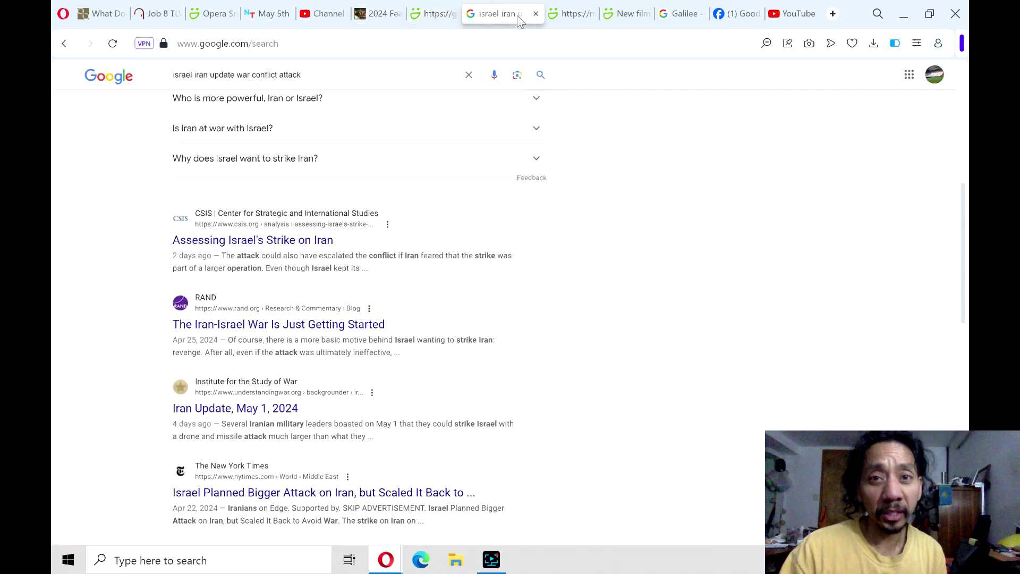
click(580, 15)
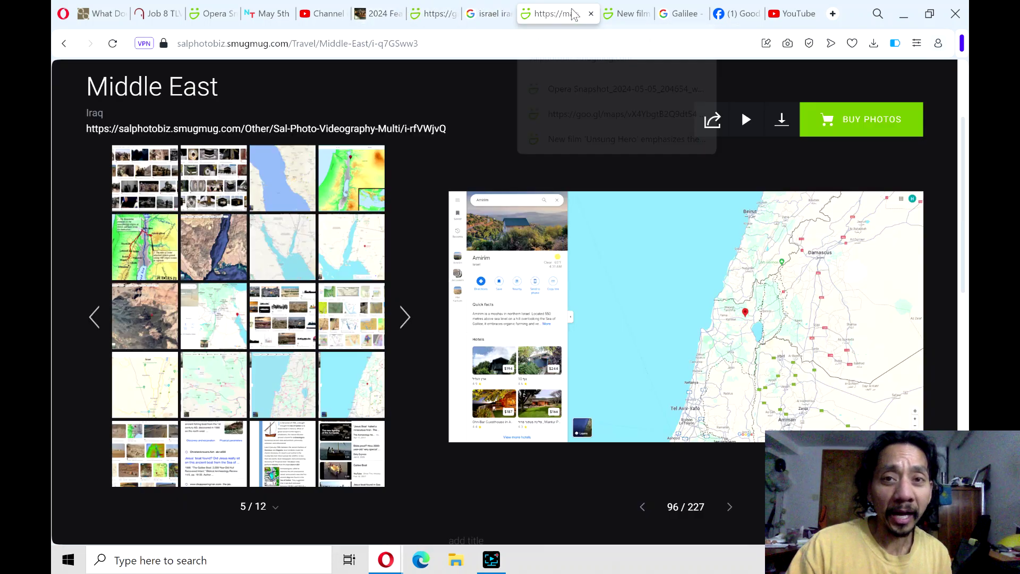
click(625, 15)
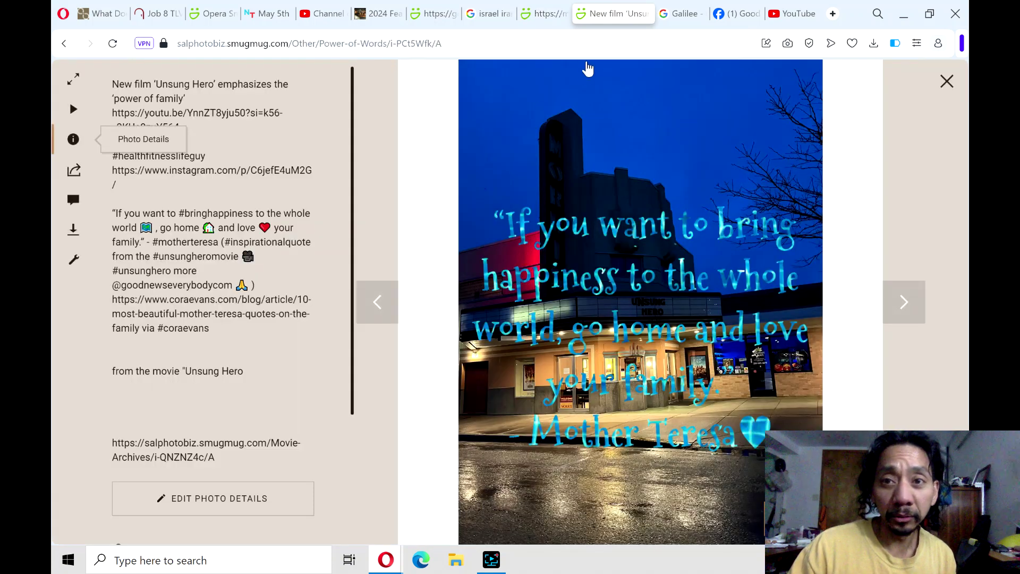
click(670, 13)
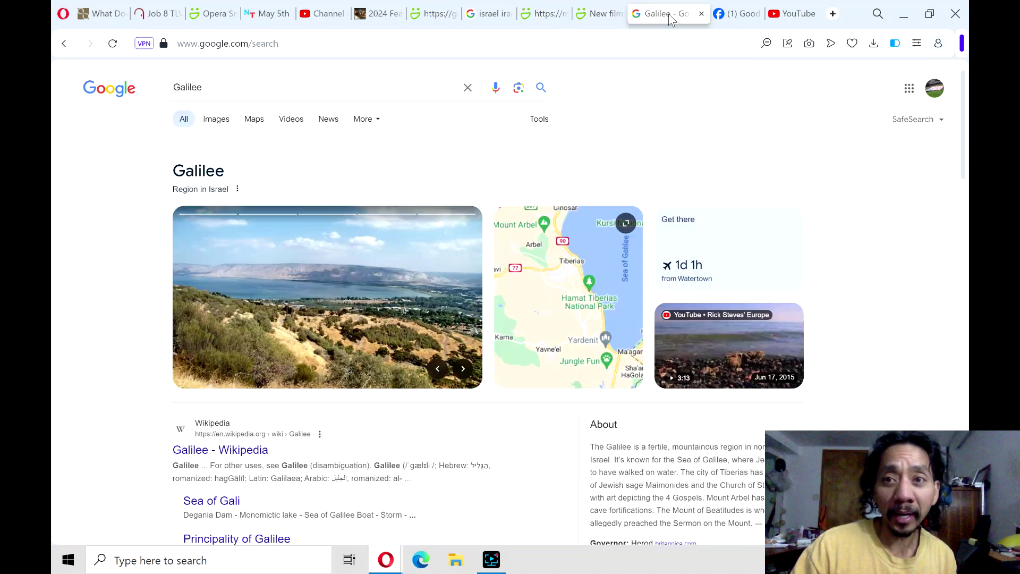
Bring up the Good News Laugh Facebook group and browse its posts.
click(742, 20)
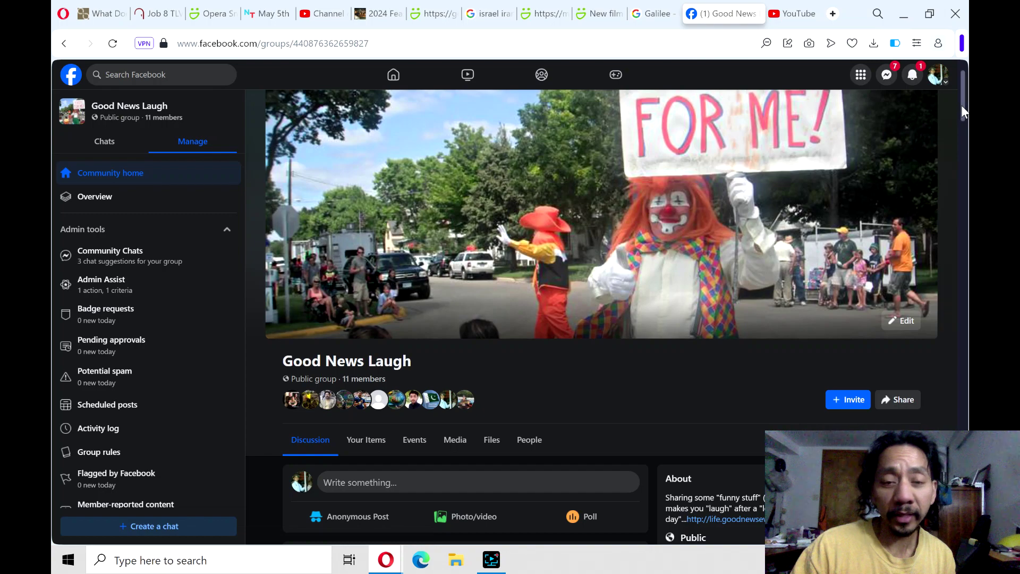
drag(961, 105, 964, 378)
scroll(960, 342, down, 2)
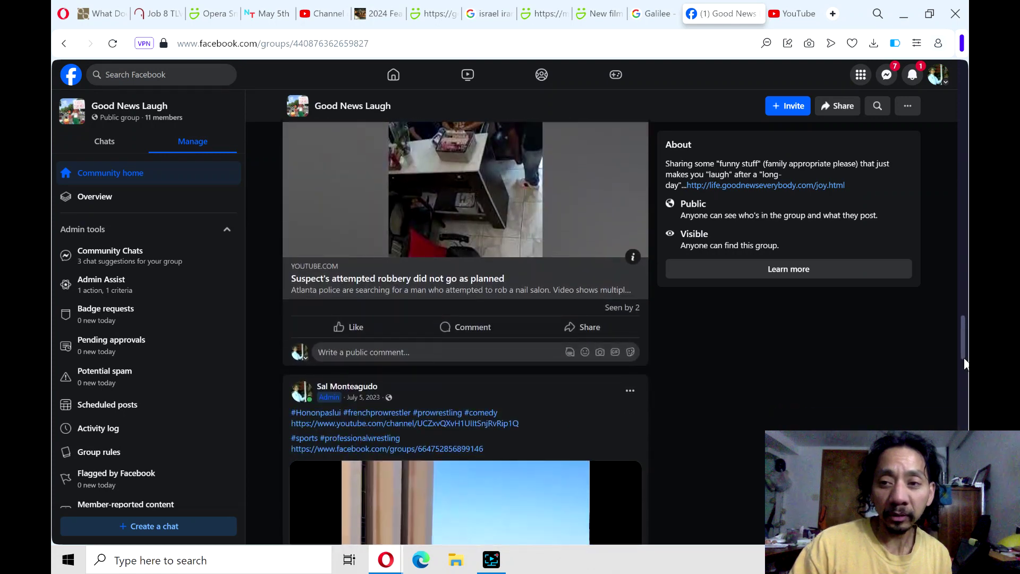
drag(960, 321, 961, 435)
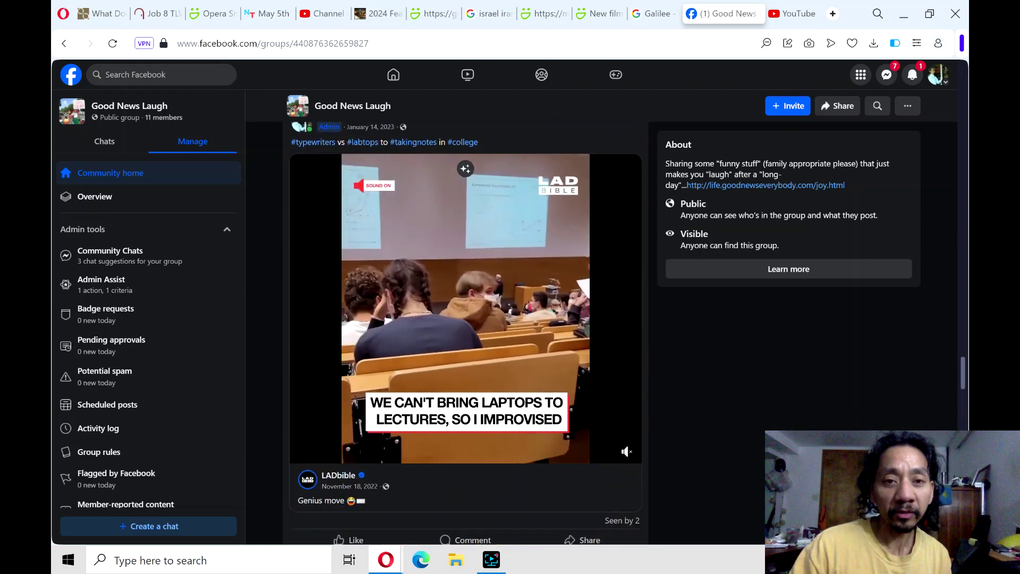
scroll(466, 320, down, 1)
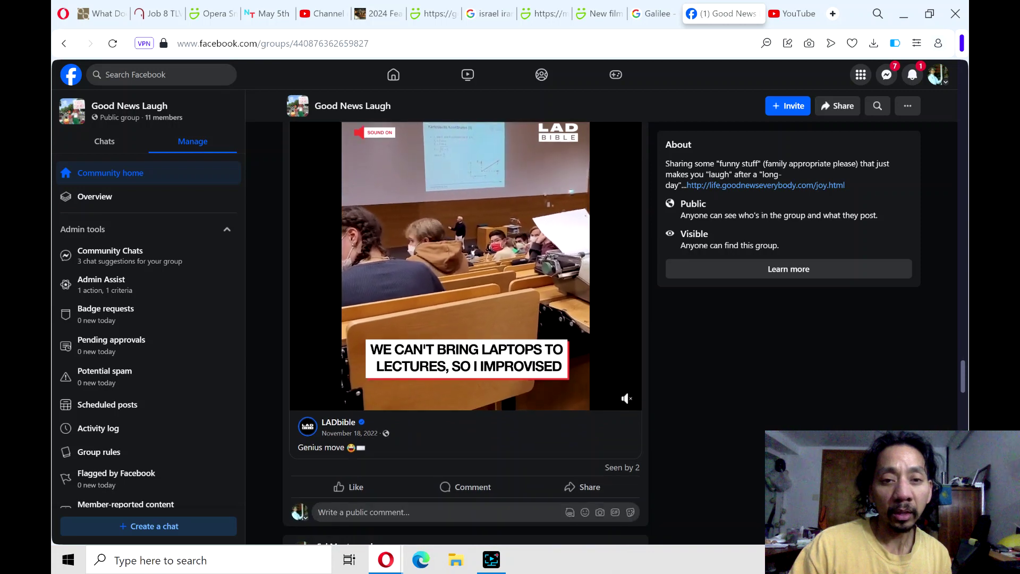
scroll(582, 199, down, 1)
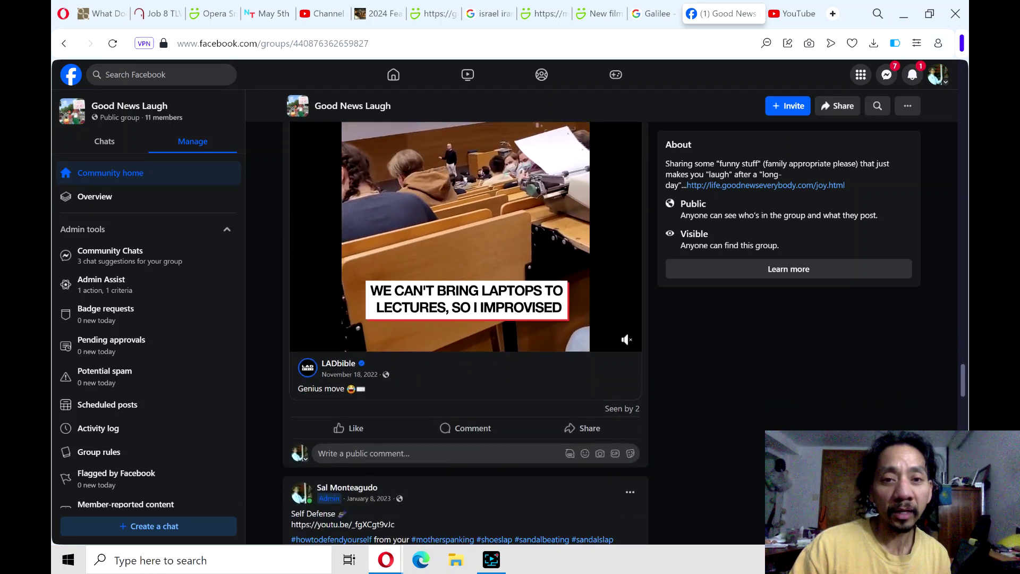
scroll(582, 200, down, 2)
scroll(557, 369, down, 3)
scroll(557, 369, down, 1)
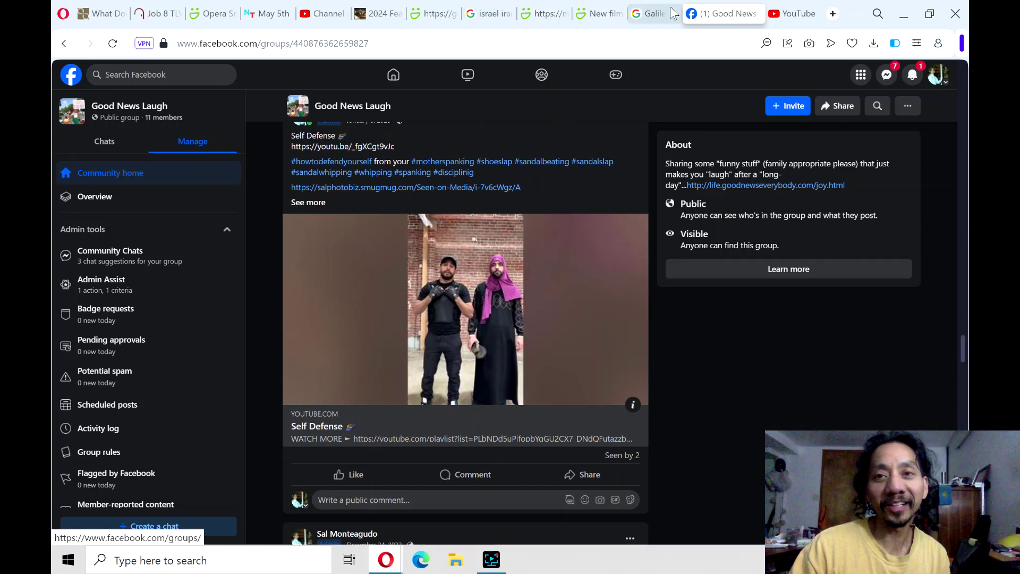
click(790, 14)
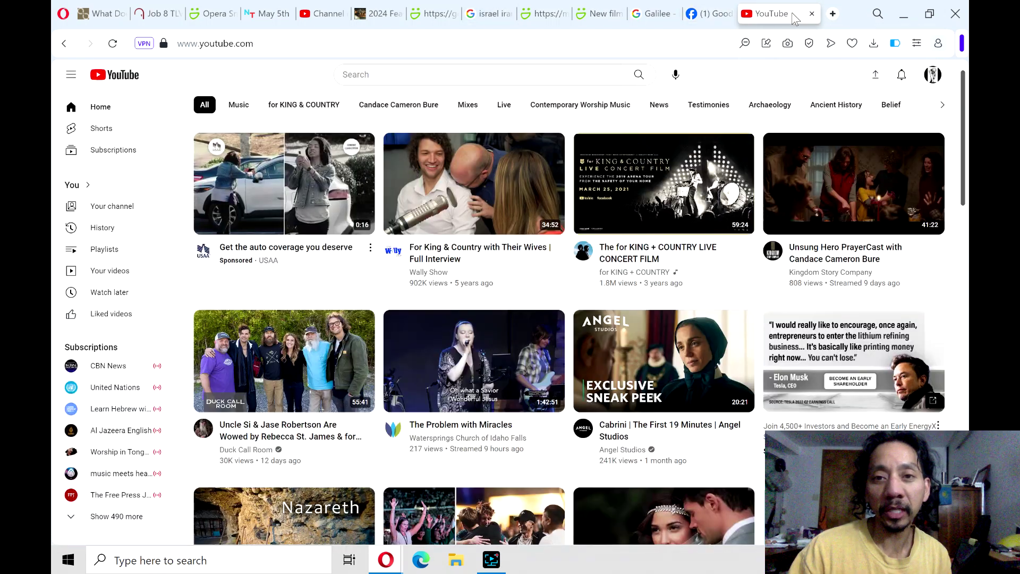